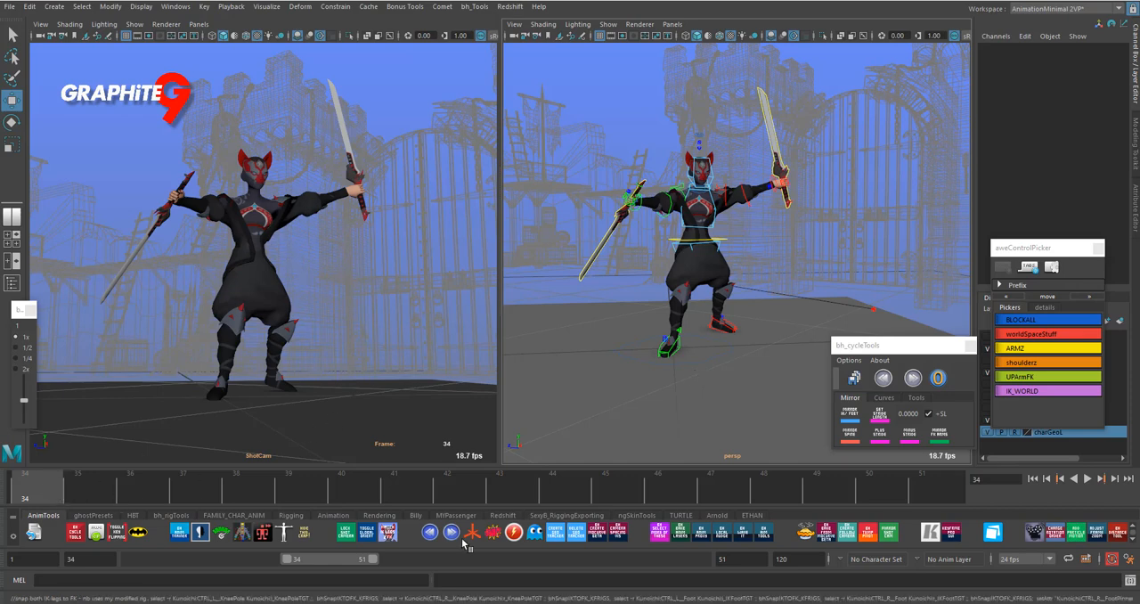
- Play and scrub through the character's jump animation between frames 34 and 51
key(alt+v)
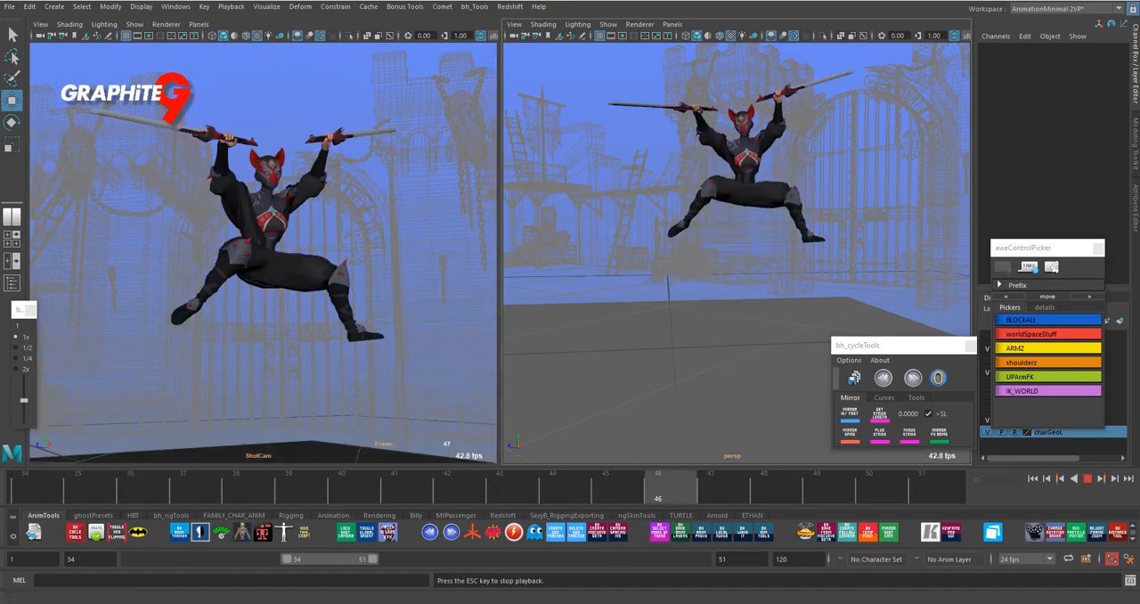
mouse_move(335, 602)
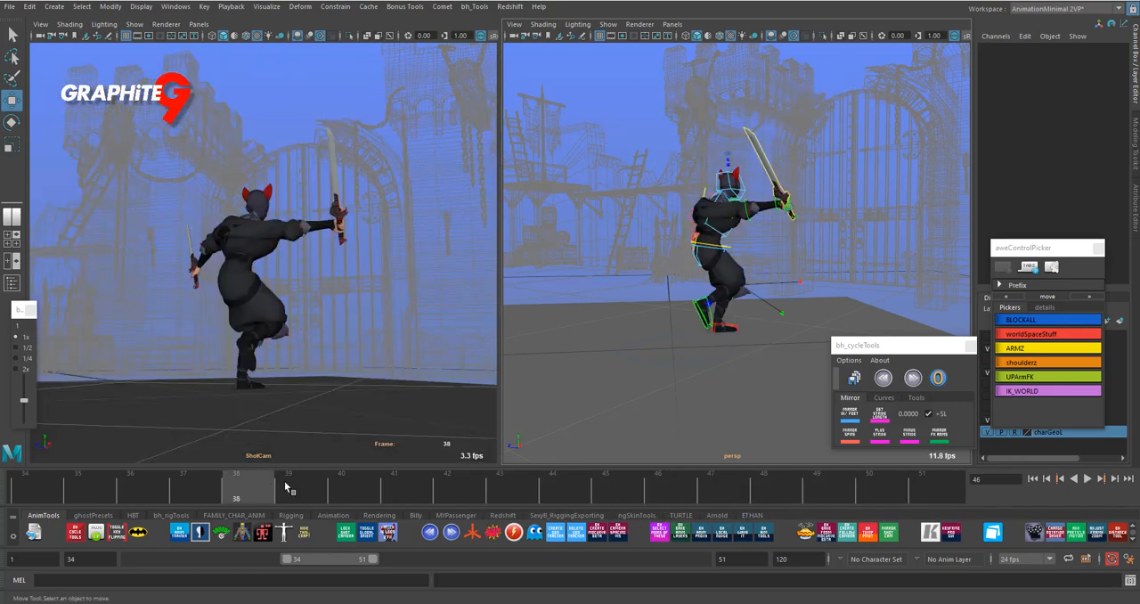
drag(734, 496, 957, 503)
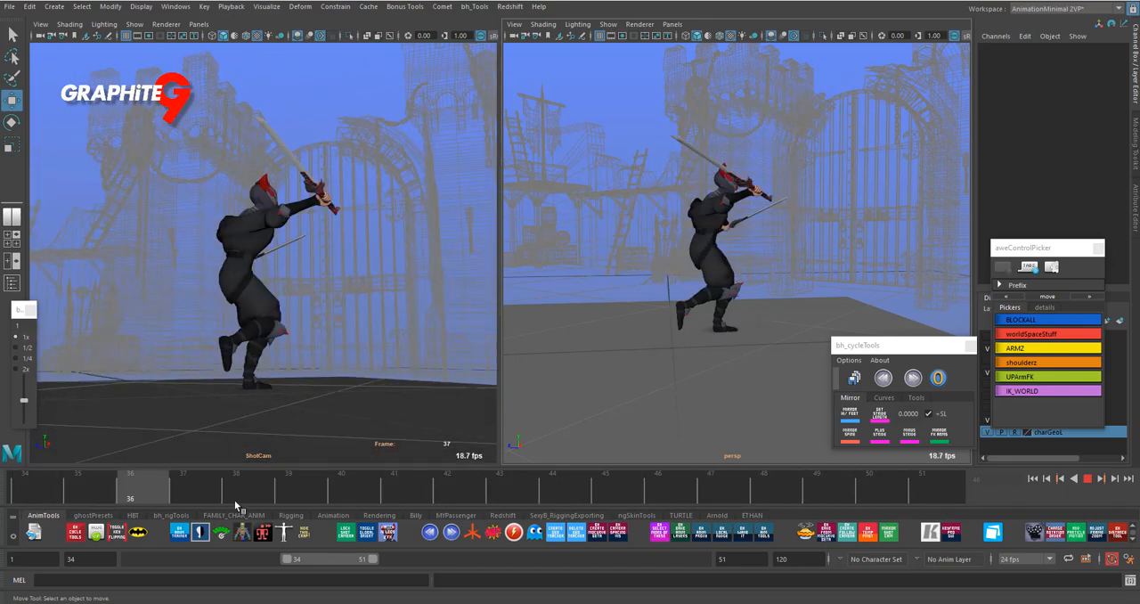
click(849, 503)
drag(876, 501, 816, 499)
- Try lowering the character's body control by about 1.39 units during the jump
click(781, 195)
drag(757, 186, 757, 196)
key(ctrl+z)
- Return to the start of the range at frames 34 to 35 and show locators in the perspective view
drag(668, 501, 51, 574)
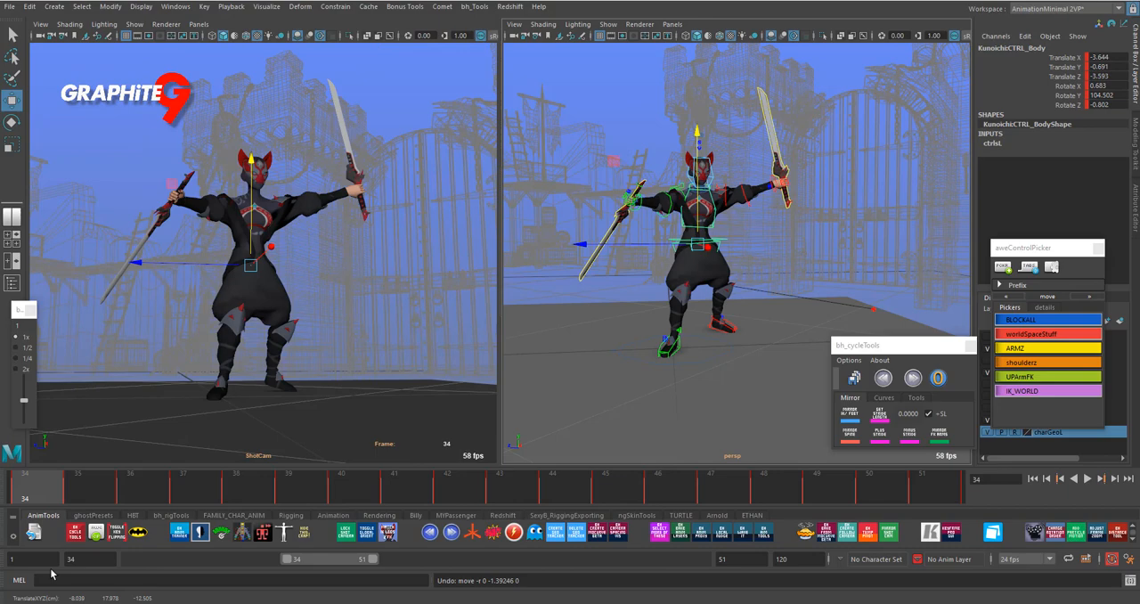
mouse_move(92, 498)
mouse_down()
mouse_move(458, 492)
mouse_move(89, 498)
mouse_up()
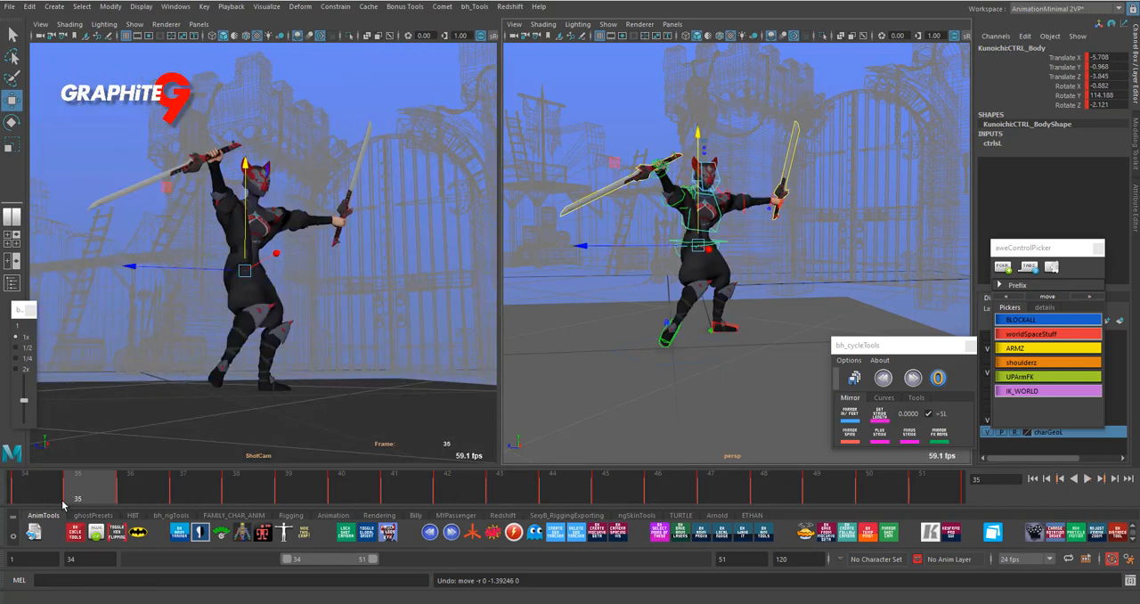
click(614, 25)
click(644, 360)
click(789, 274)
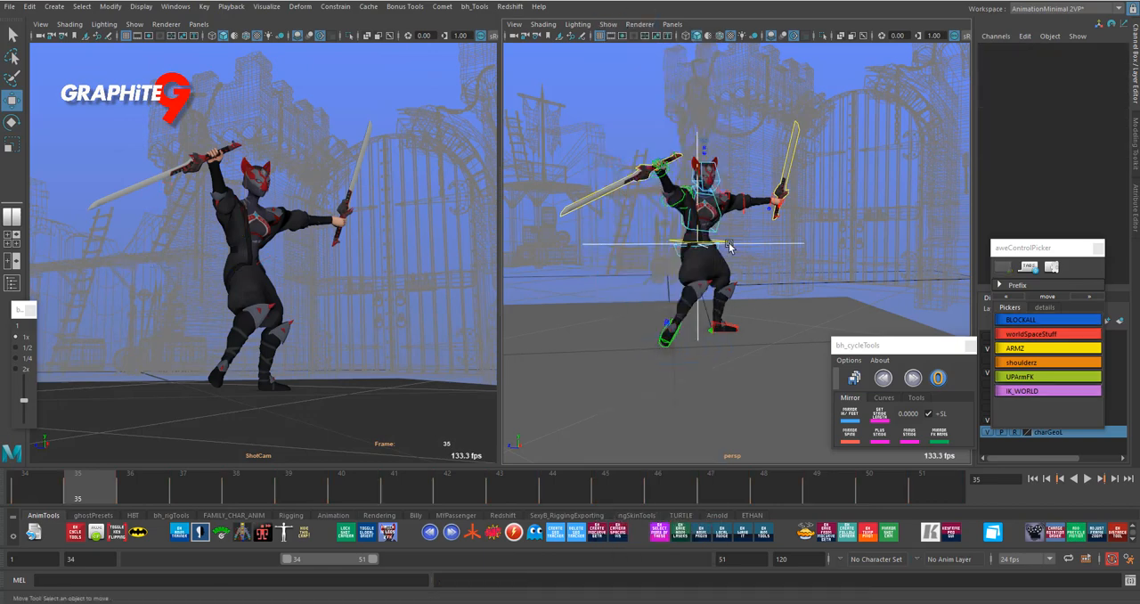
- Select the body's root locator and play back from frame 34 to compare its position with the moving character
scroll(728, 246, up, 3)
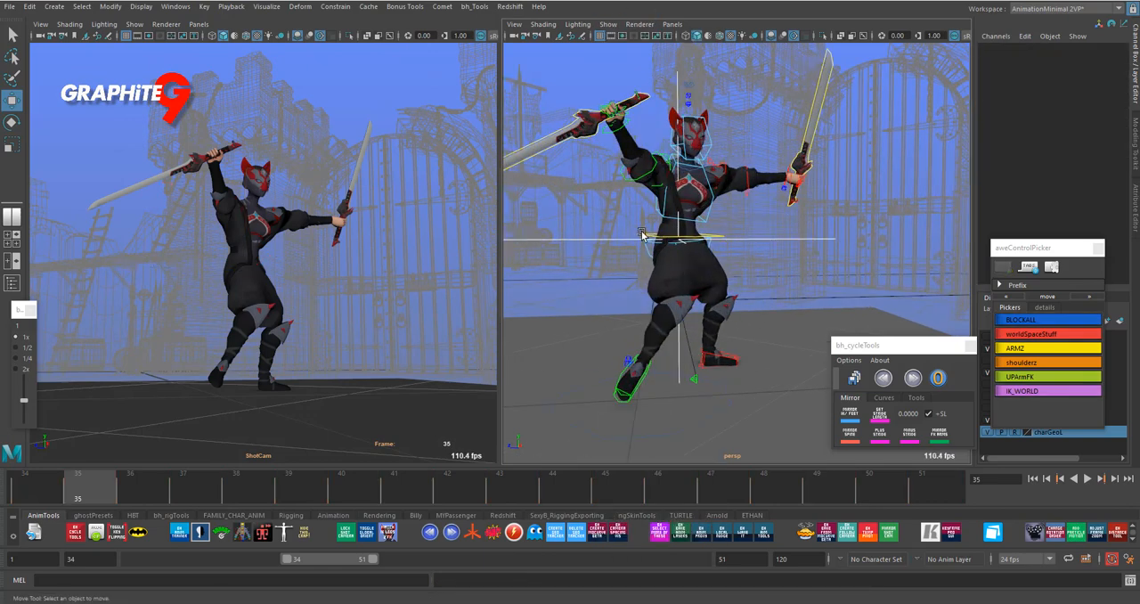
click(642, 234)
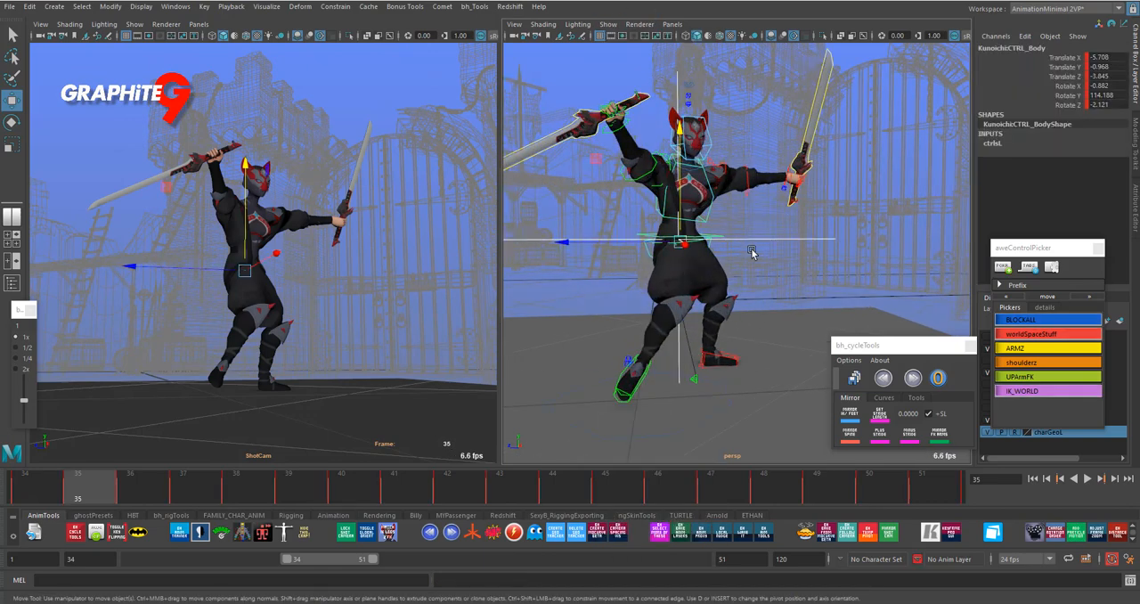
click(772, 240)
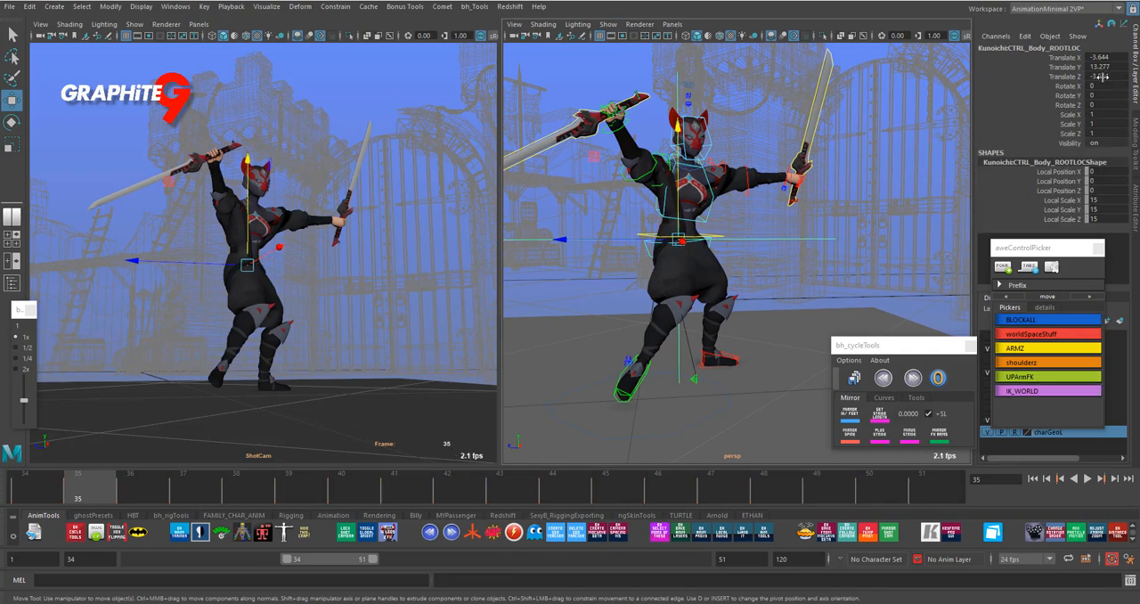
click(48, 490)
key(alt+v)
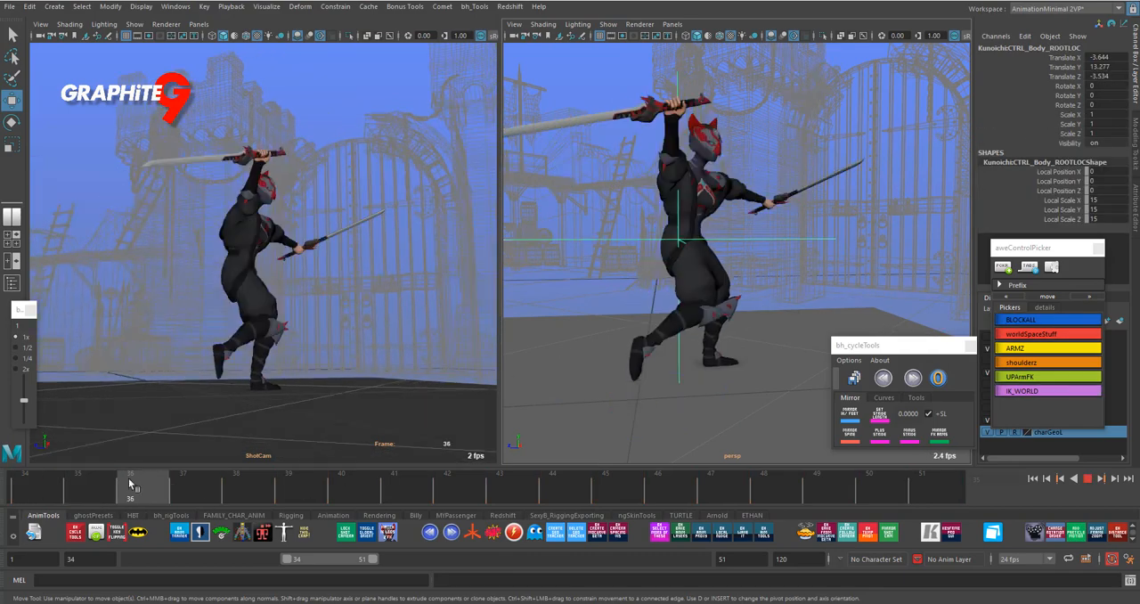
key(Escape)
- Point-constrain the body's root locator to the body control at frame 34
click(723, 233)
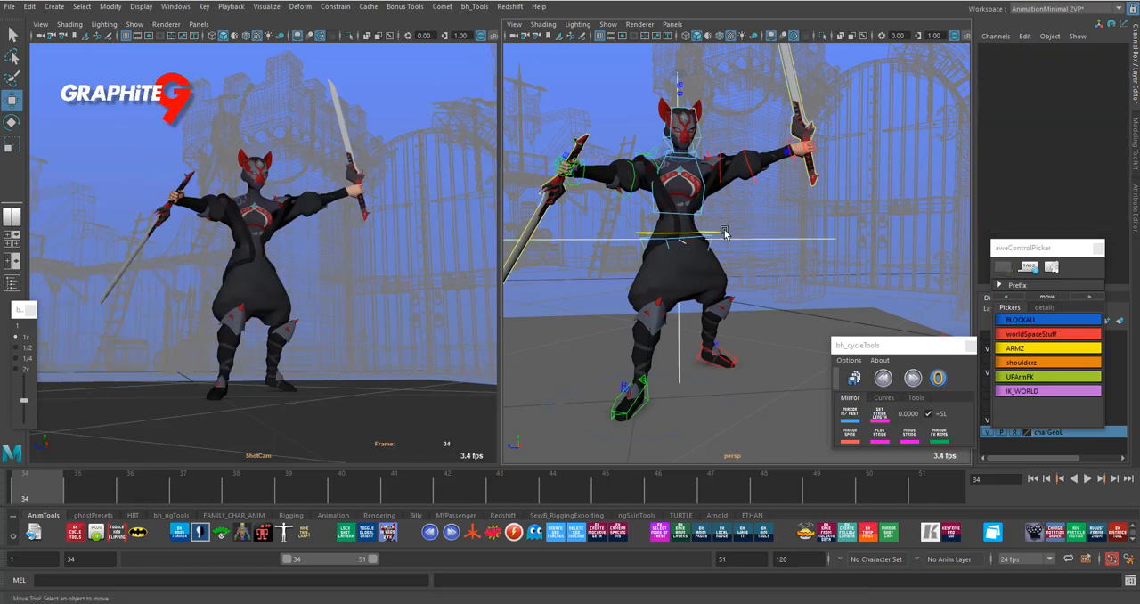
click(776, 239)
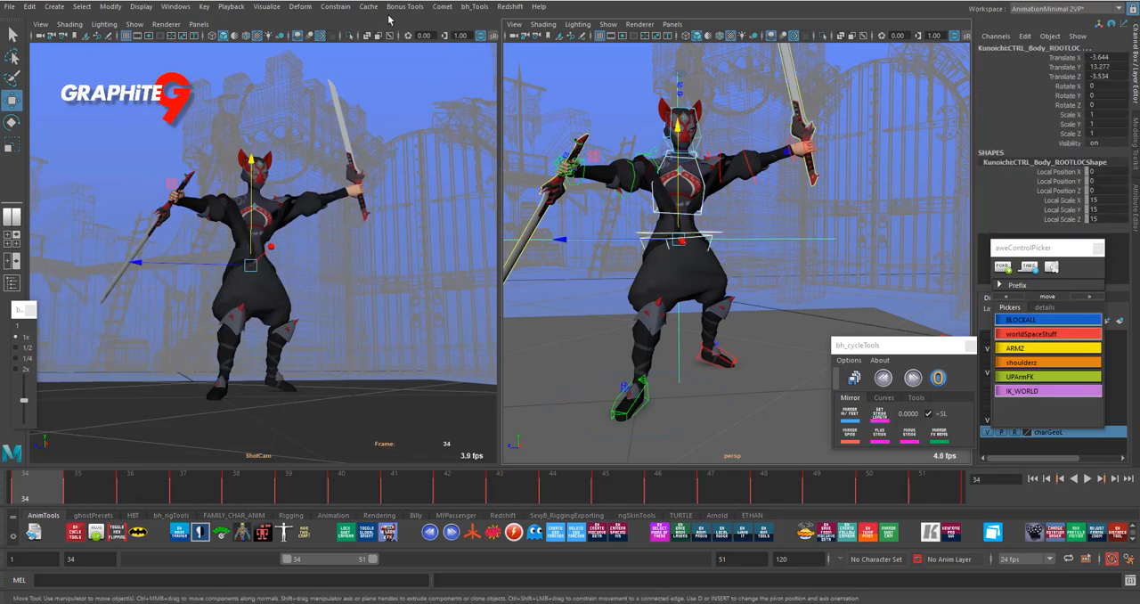
click(333, 7)
click(347, 49)
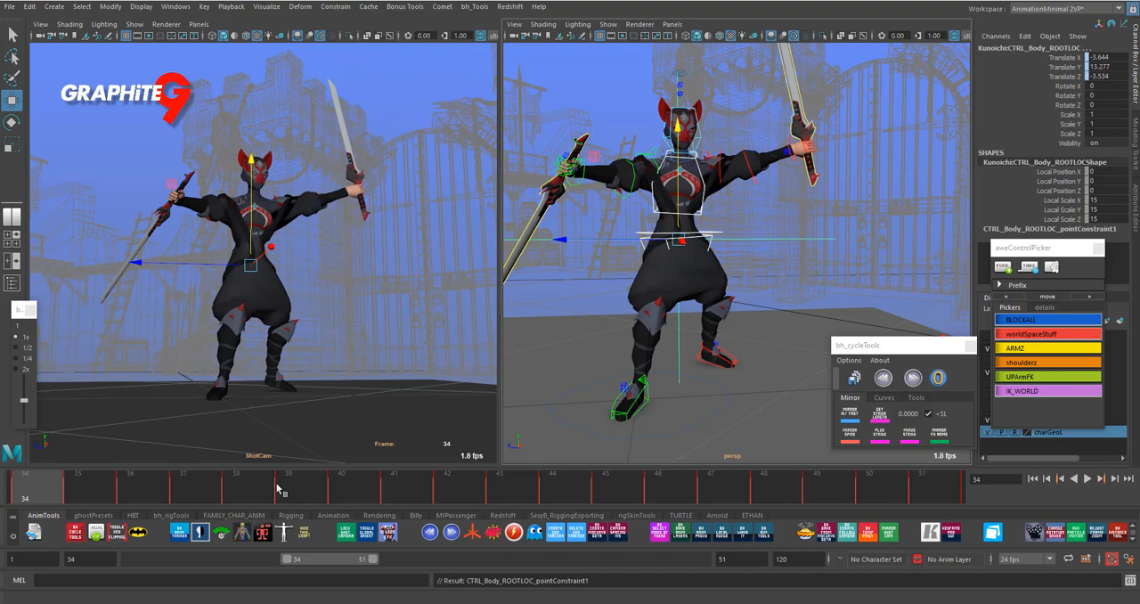
- Play back the constrained root locator, and bake its motion on every frame from 34 to 51
key(alt+v)
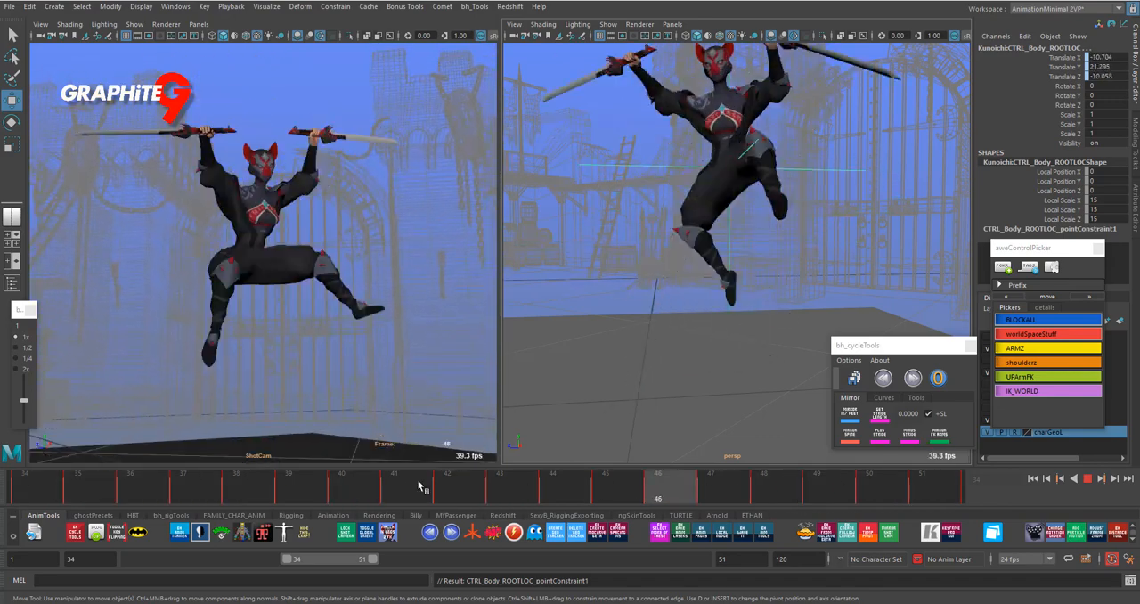
key(Escape)
click(782, 299)
click(833, 233)
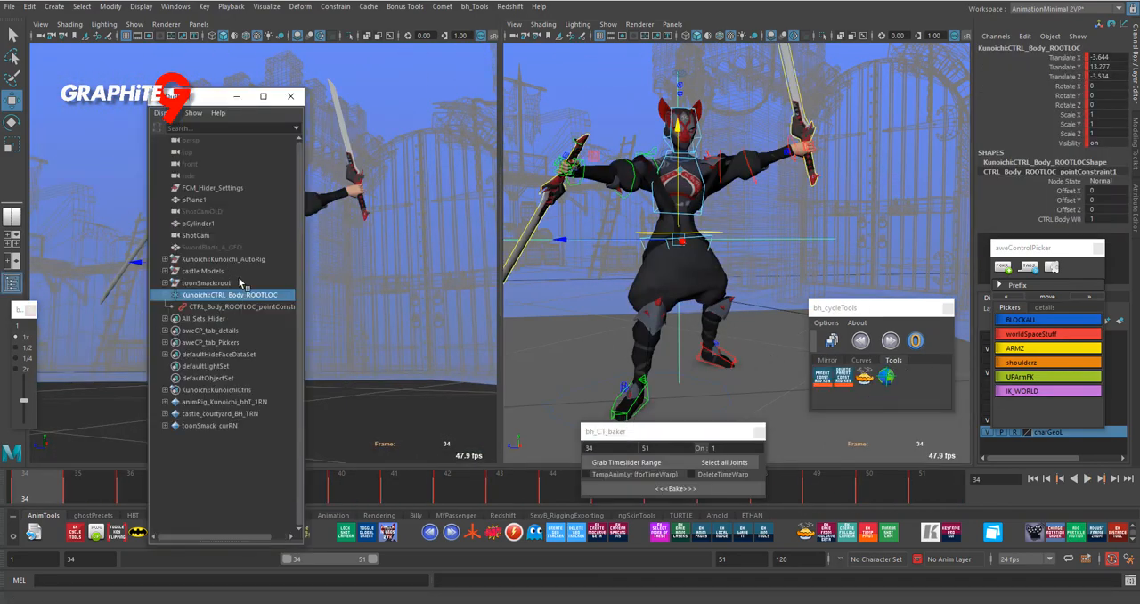
- Delete the root locator's point constraint in the Outliner and play back the locator's baked motion
click(246, 306)
key(Delete)
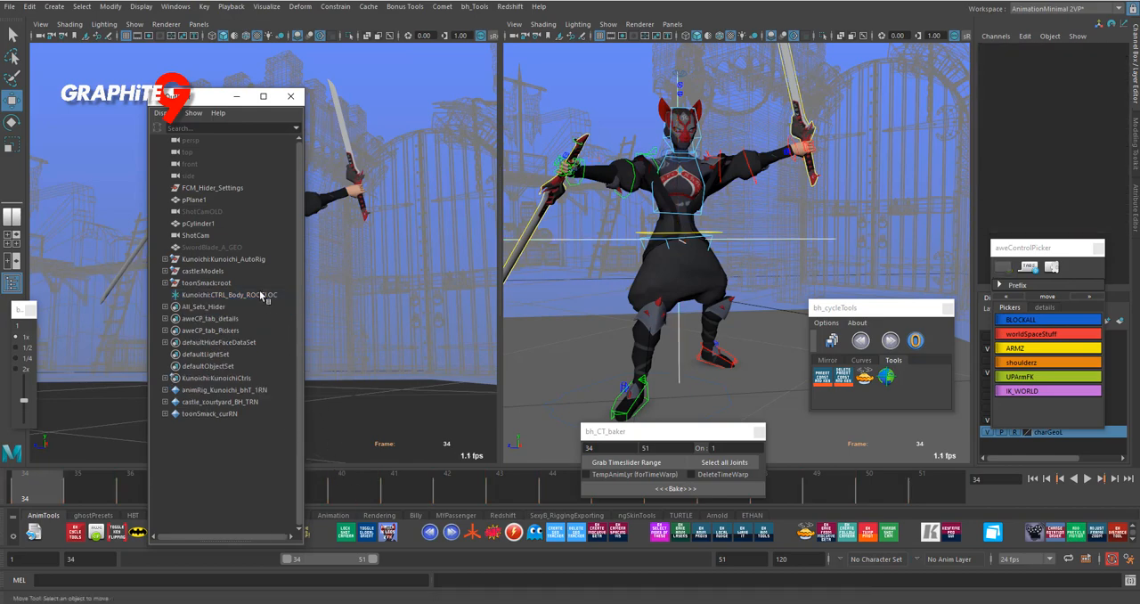
click(262, 298)
key(alt+v)
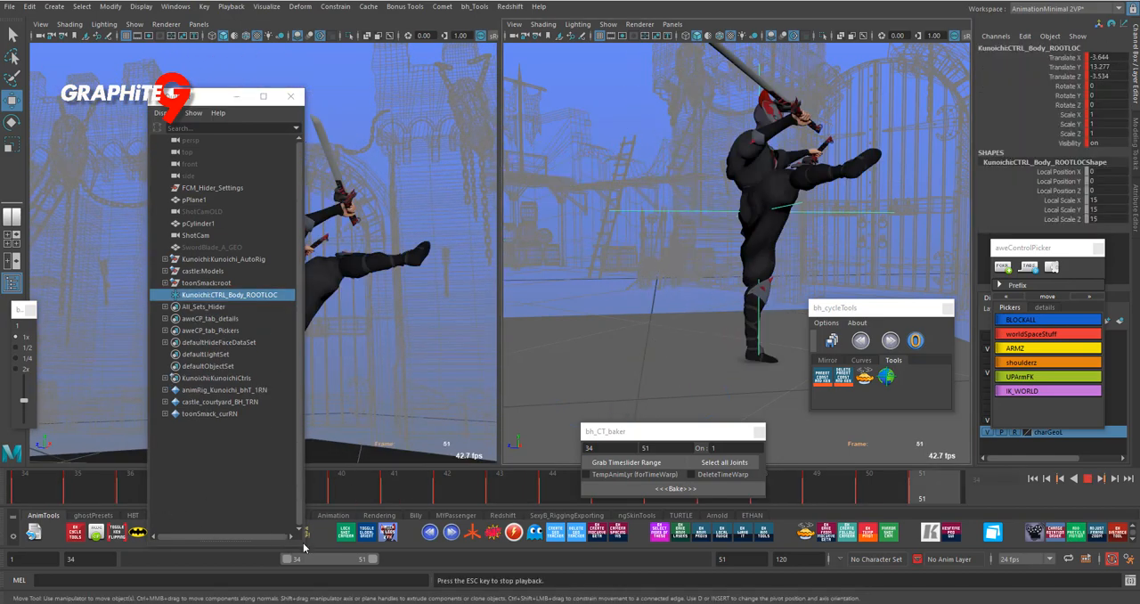
click(291, 96)
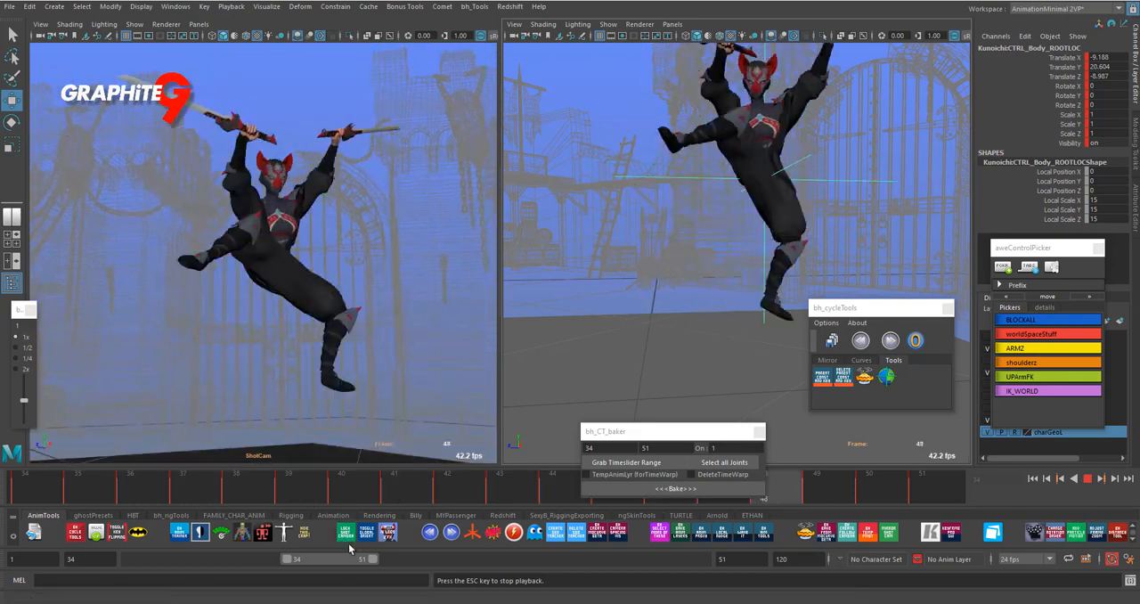
key(Escape)
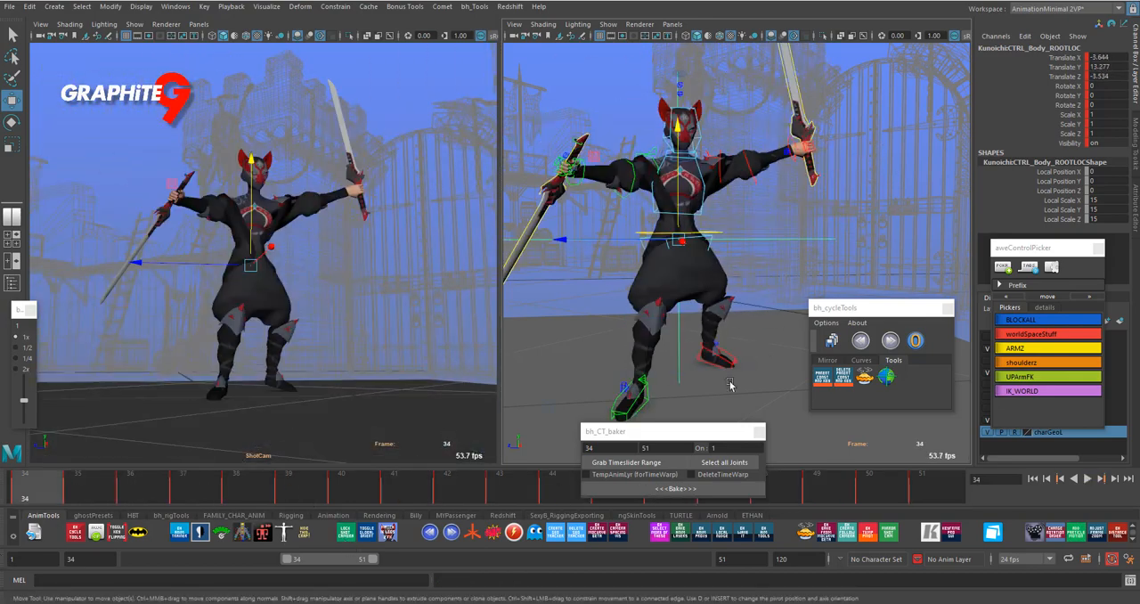
- Select the right knee pole control at frame 34 and try a small move on it
drag(677, 431, 853, 412)
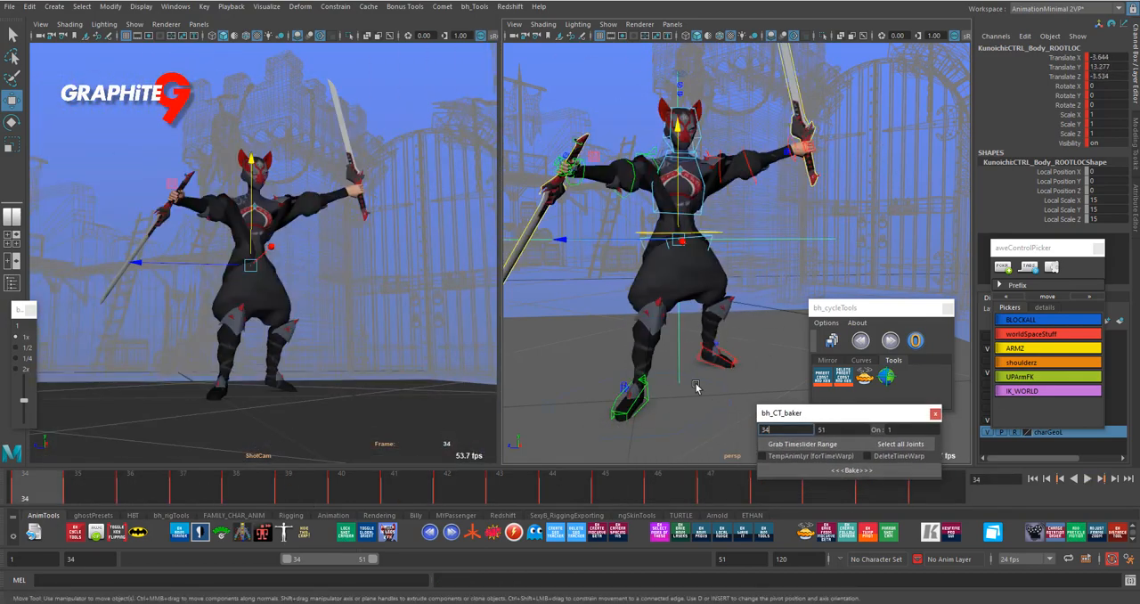
alt+drag(696, 386, 802, 392)
click(668, 399)
mouse_move(668, 399)
mouse_down()
mouse_move(680, 396)
mouse_move(655, 404)
mouse_up()
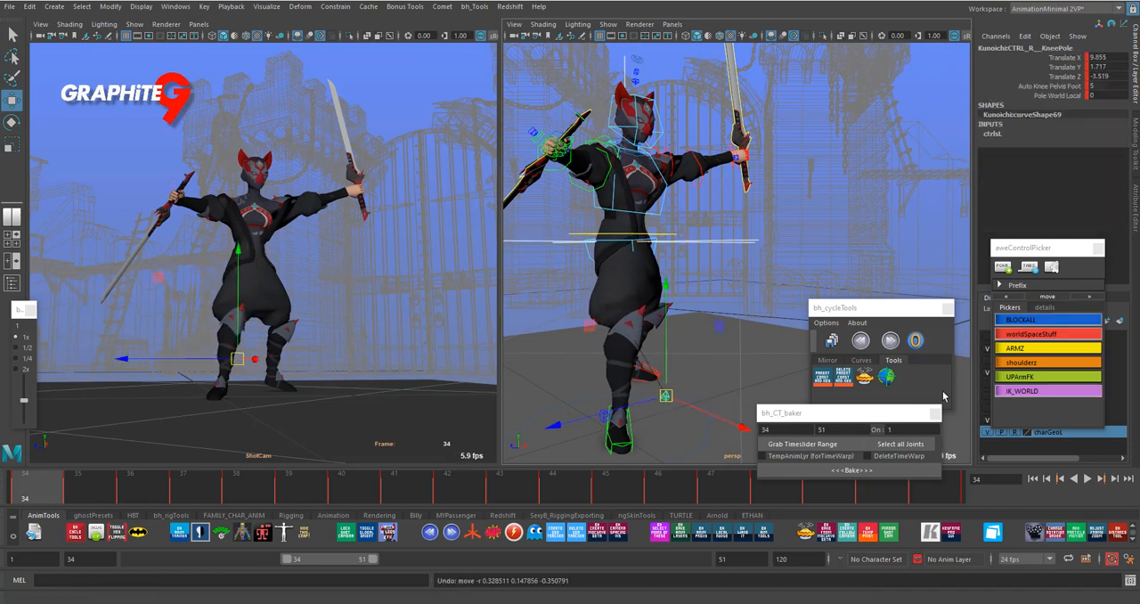
- Open the bh_createKeyedWorldLocators tool and play back the animation to examine the right knee pole's motion
drag(926, 308, 930, 256)
click(922, 321)
drag(881, 160, 904, 124)
alt+drag(761, 330, 623, 447)
key(alt+v)
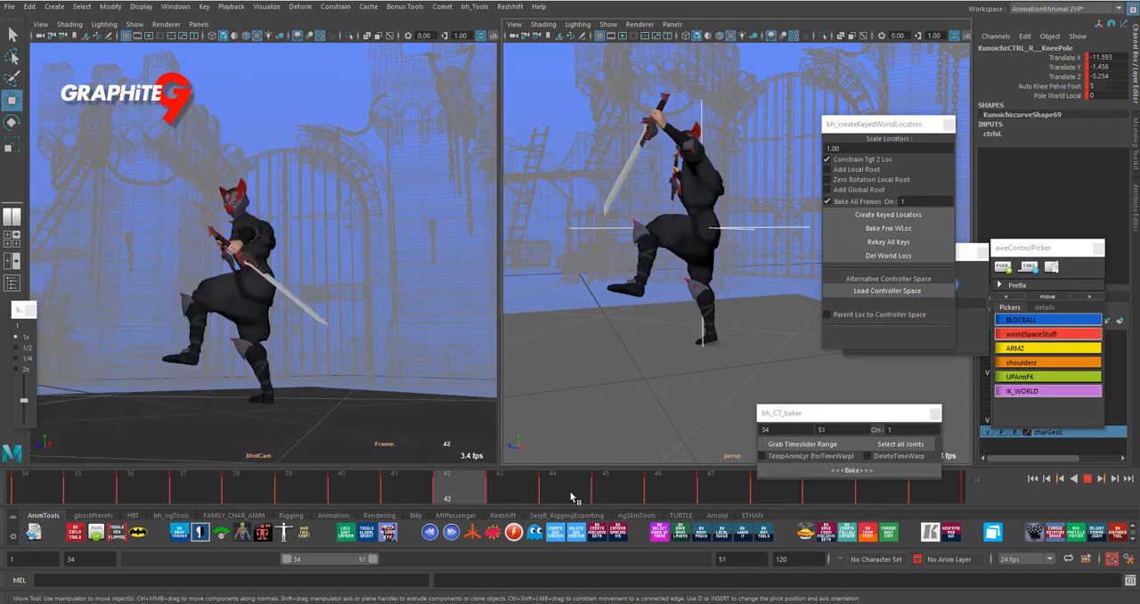
key(Escape)
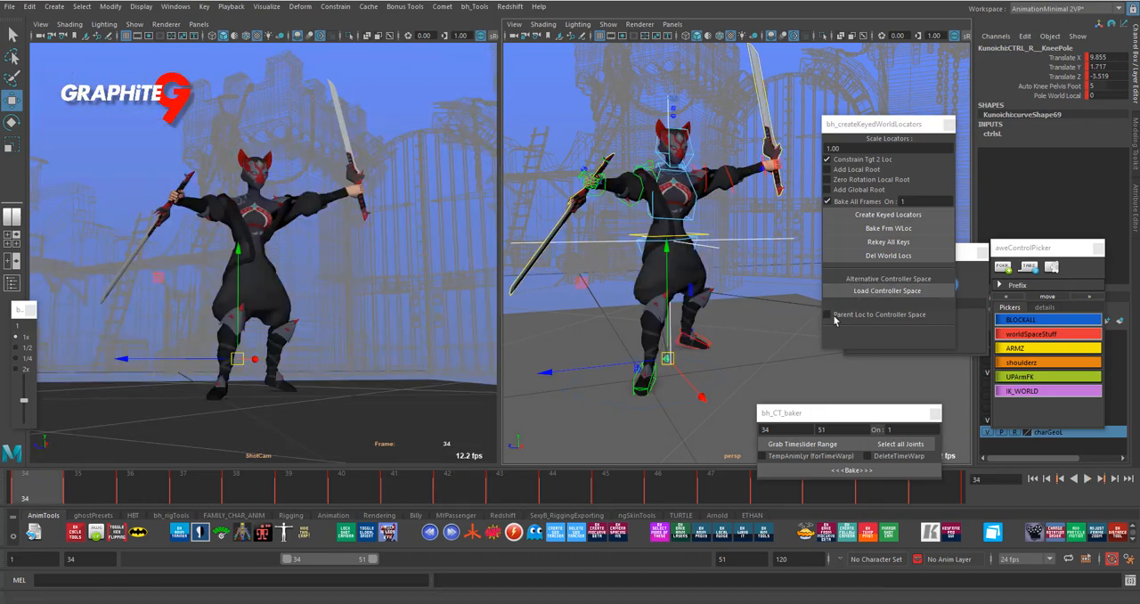
- Rename the root locator NewRoot and load it as the alternative controller space, with Parent Loc to Controller Space enabled
click(935, 214)
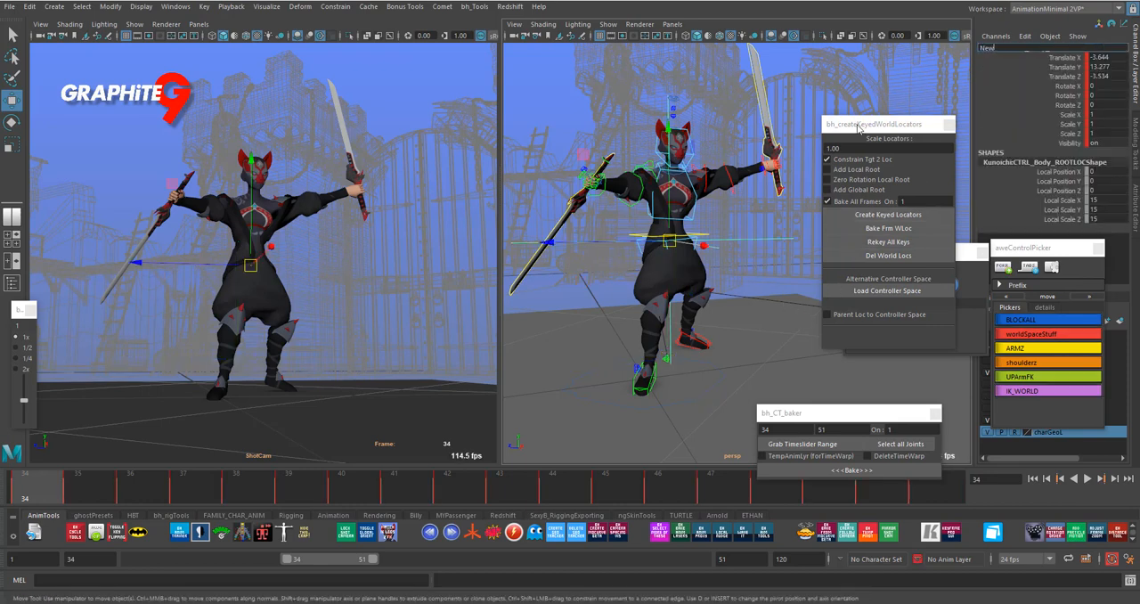
click(887, 291)
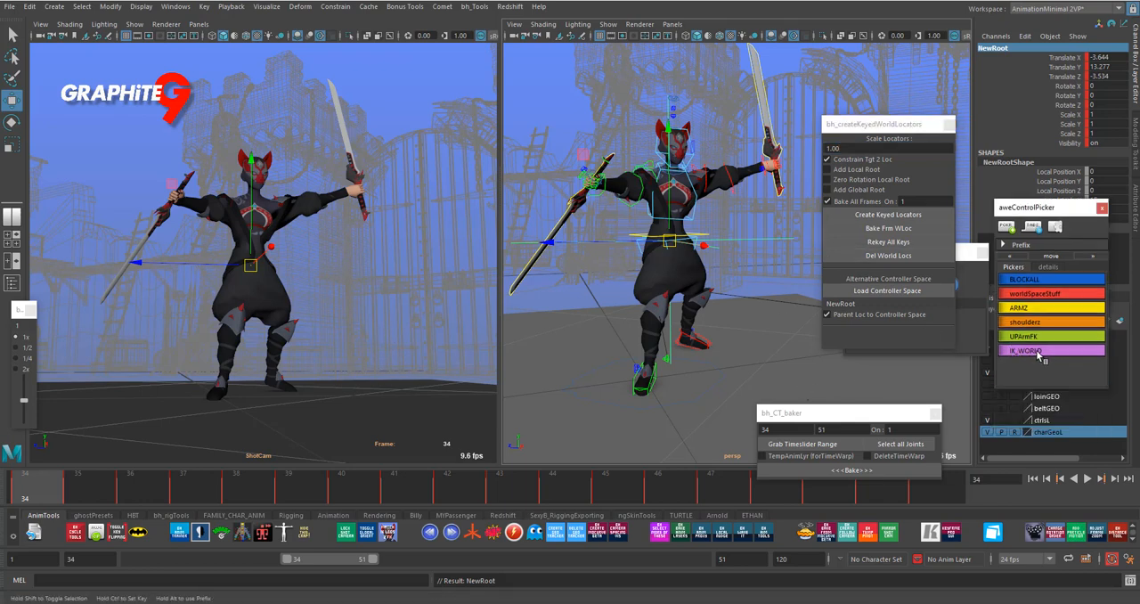
- Select the IK_WORLD control set and create keyed locators for it baked on all frames in NewRoot space
click(1038, 351)
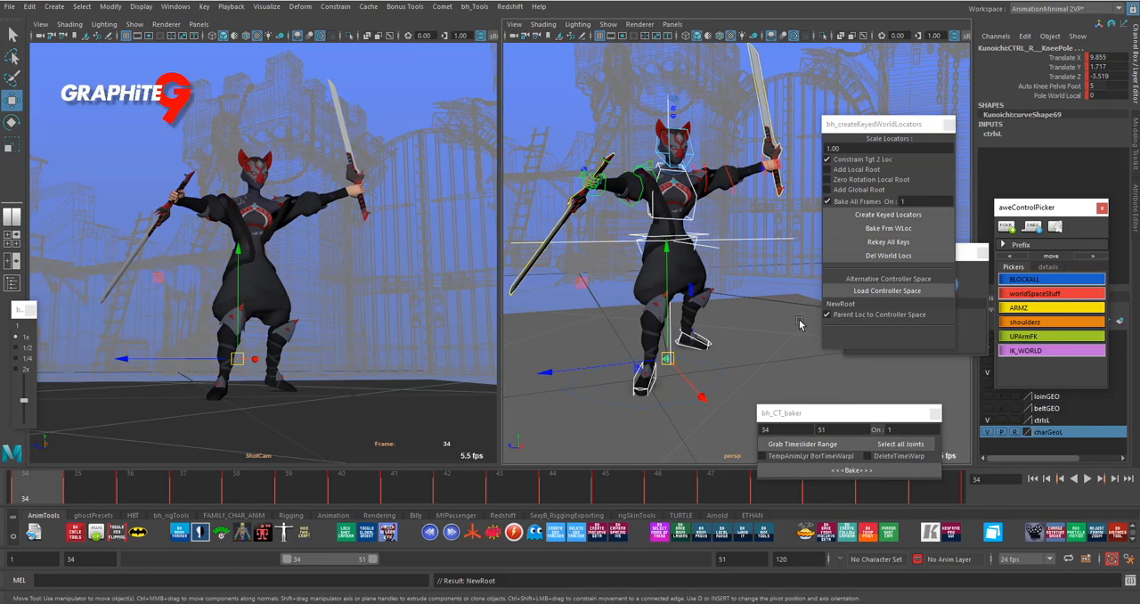
alt+drag(798, 324, 681, 329)
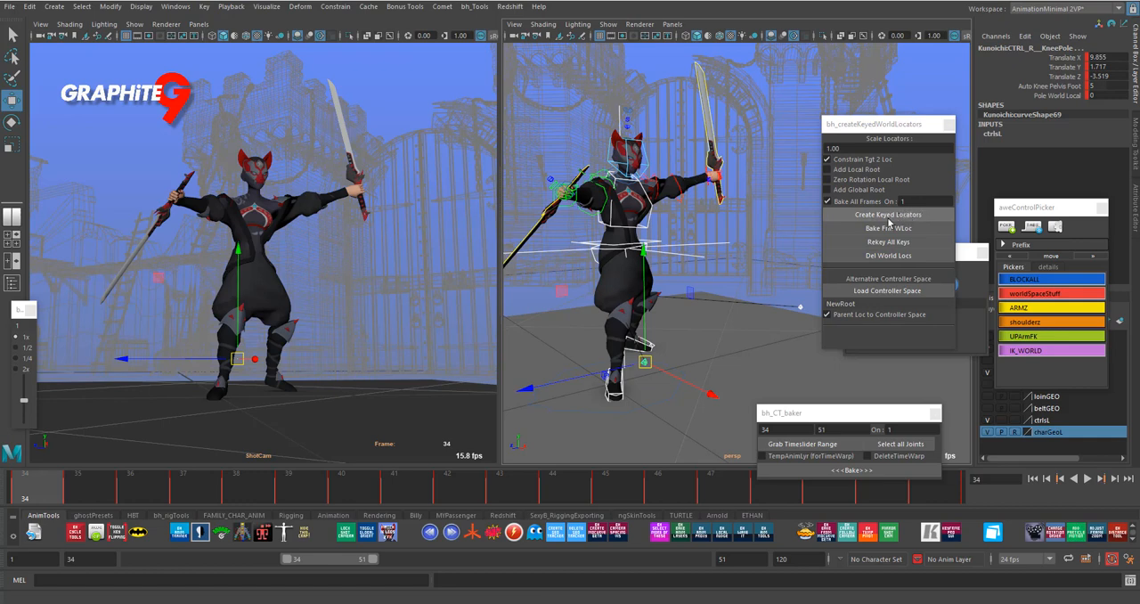
click(910, 214)
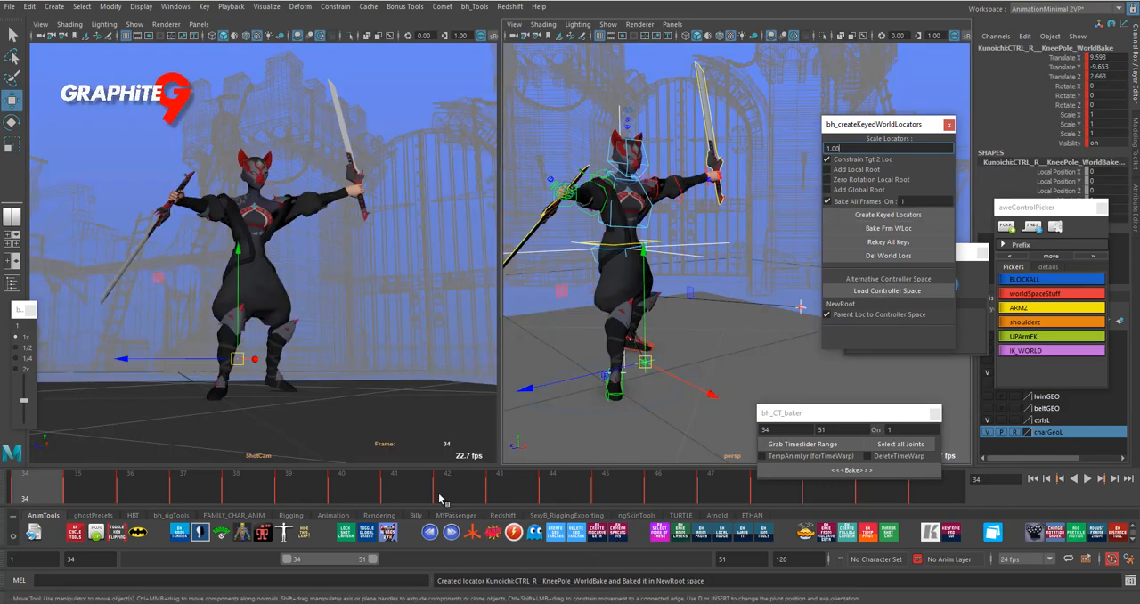
- Clear the selection and play back the animation to check the controls driven by the baked locators
click(562, 431)
key(alt+v)
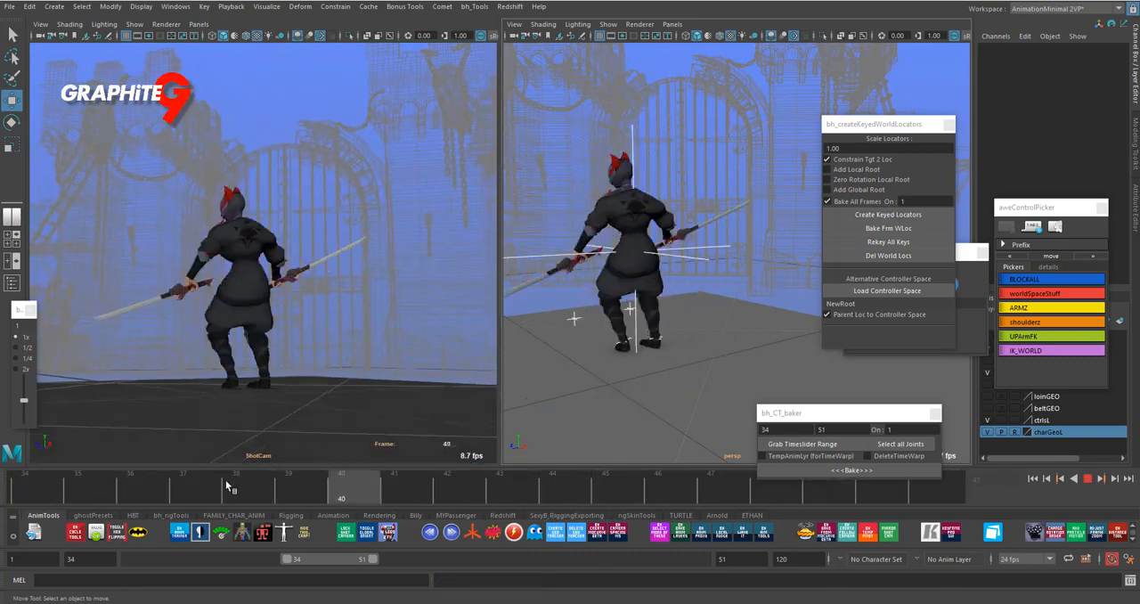
key(alt+v)
- Raise the NewRoot locator at frame 45 to a Translate Y of 21.703 and play back the change
click(719, 244)
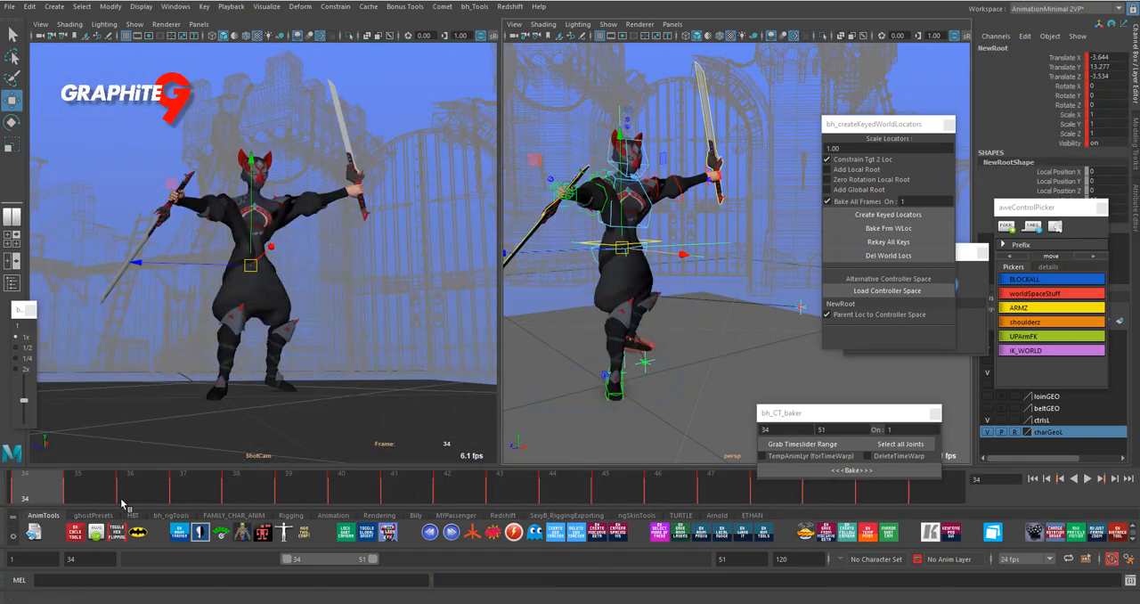
key(alt+v)
key(alt+v)
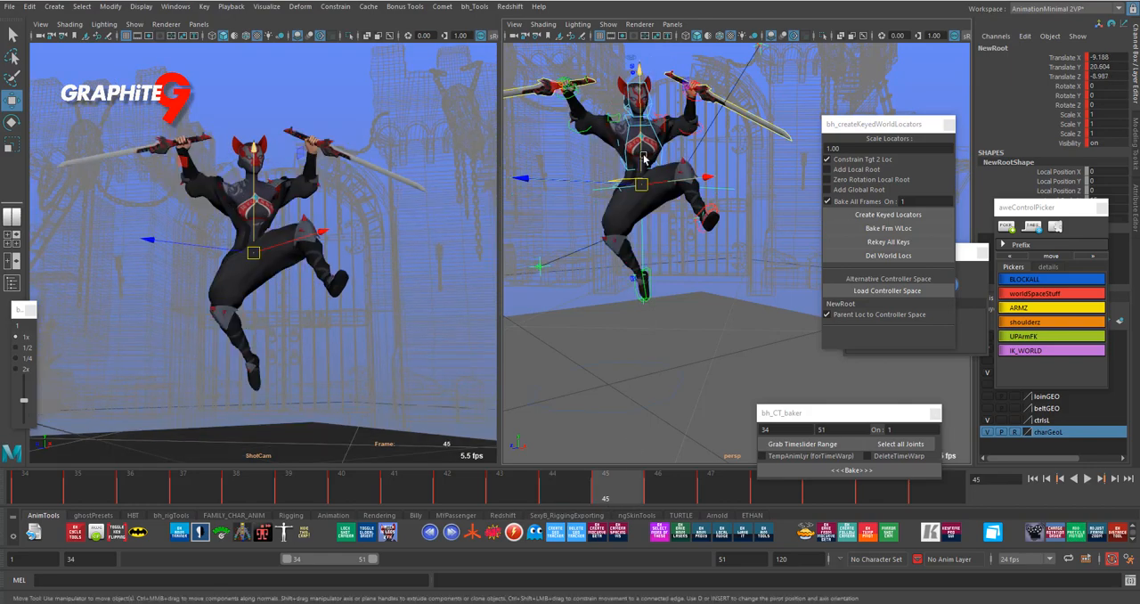
drag(643, 159, 646, 149)
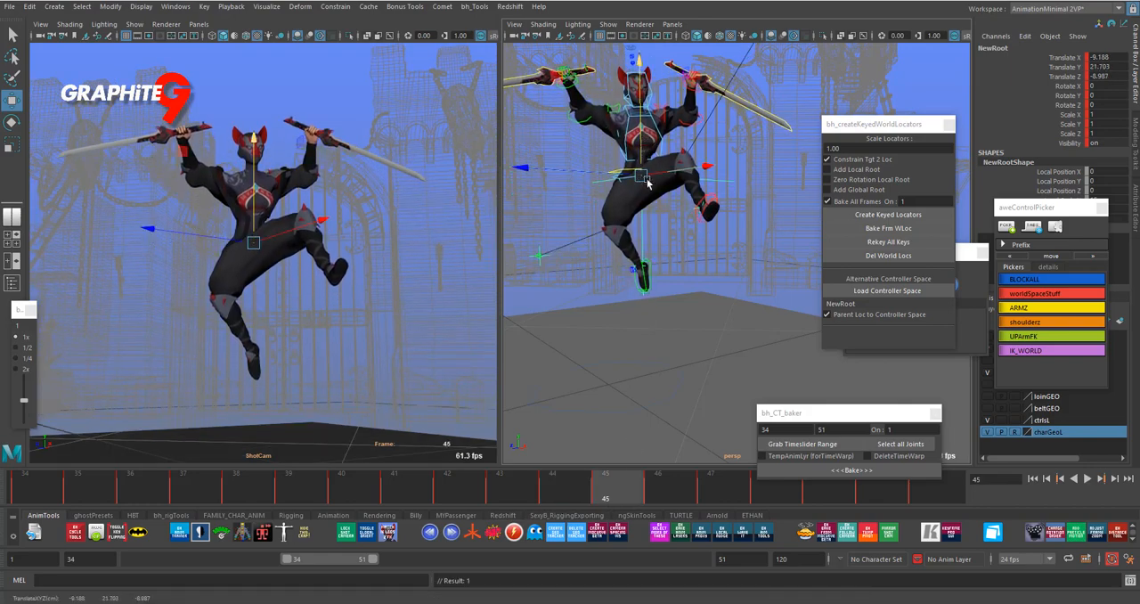
key(alt+v)
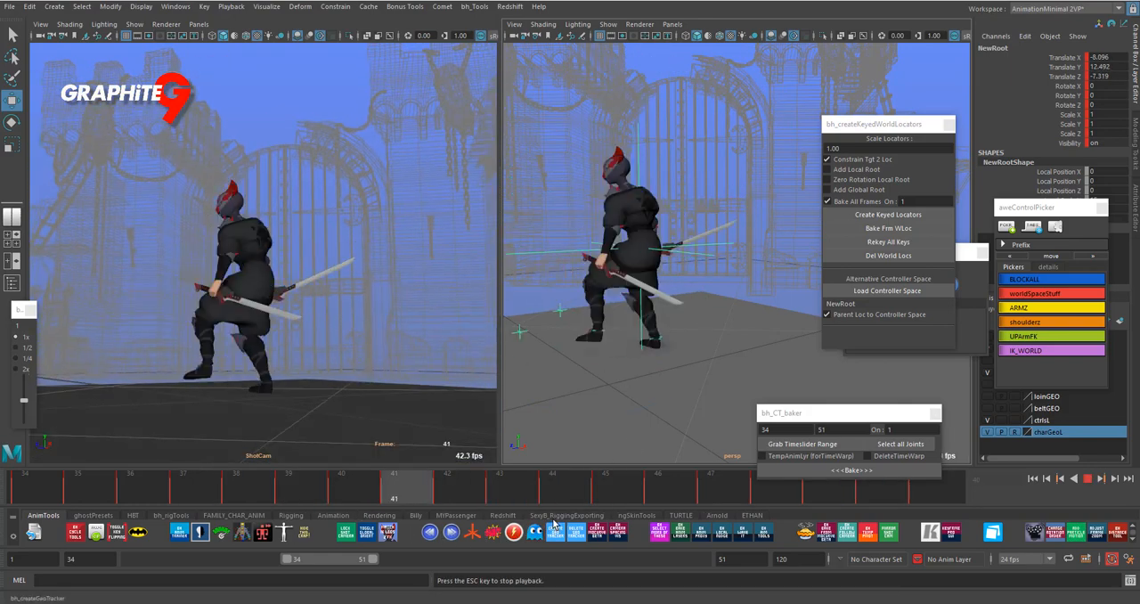
key(alt+v)
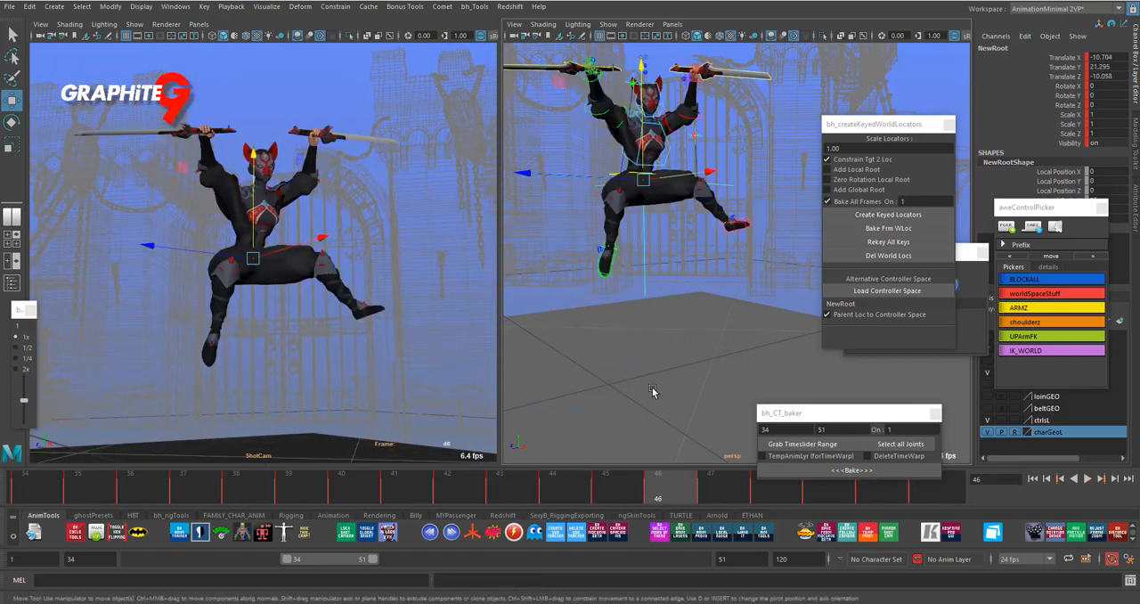
- Try raising the NewRoot locator by about 0.83 units at frame 46, and go to frame 42
drag(645, 150, 644, 140)
key(ctrl+z)
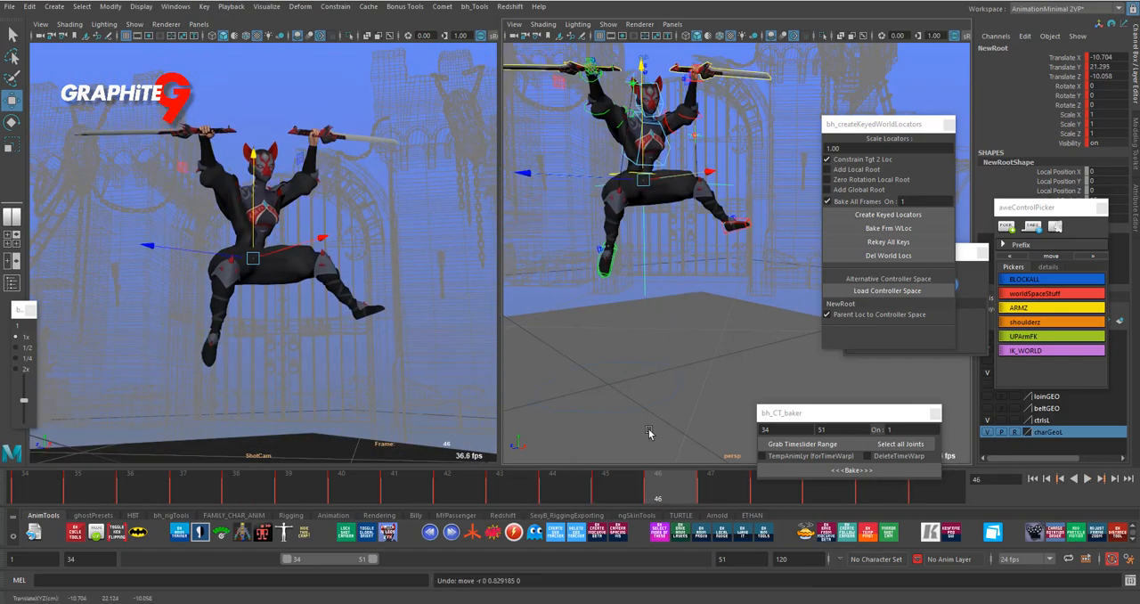
key(alt+v)
click(435, 505)
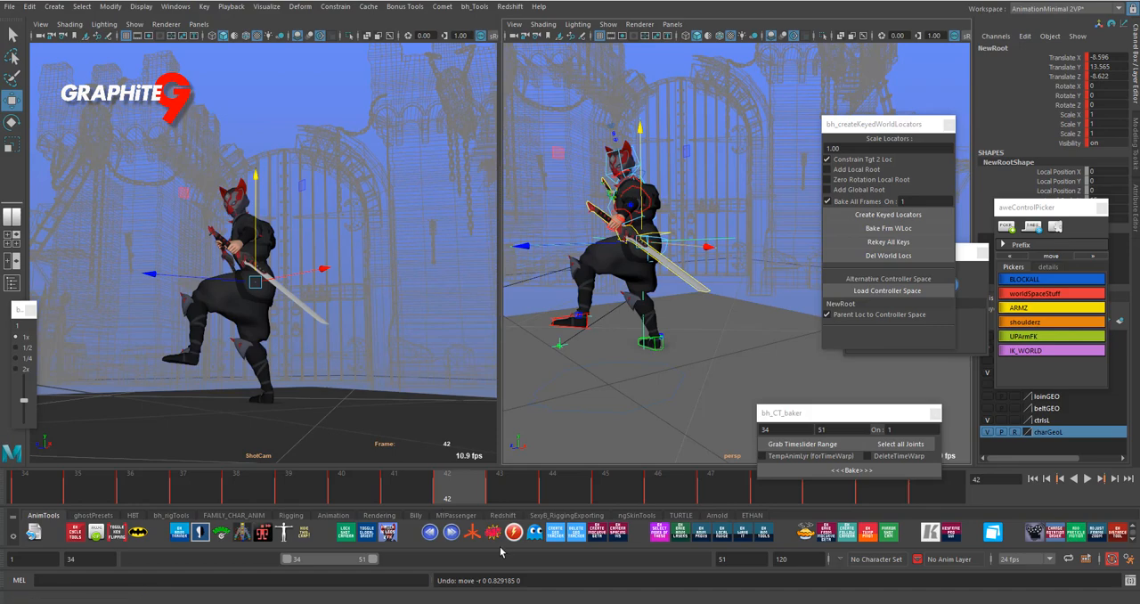
- Show NewRoot's Translate Y curve in the Graph Editor, raise its frame 43 key to 15.621, and play back the change
key(ctrl+g)
click(296, 217)
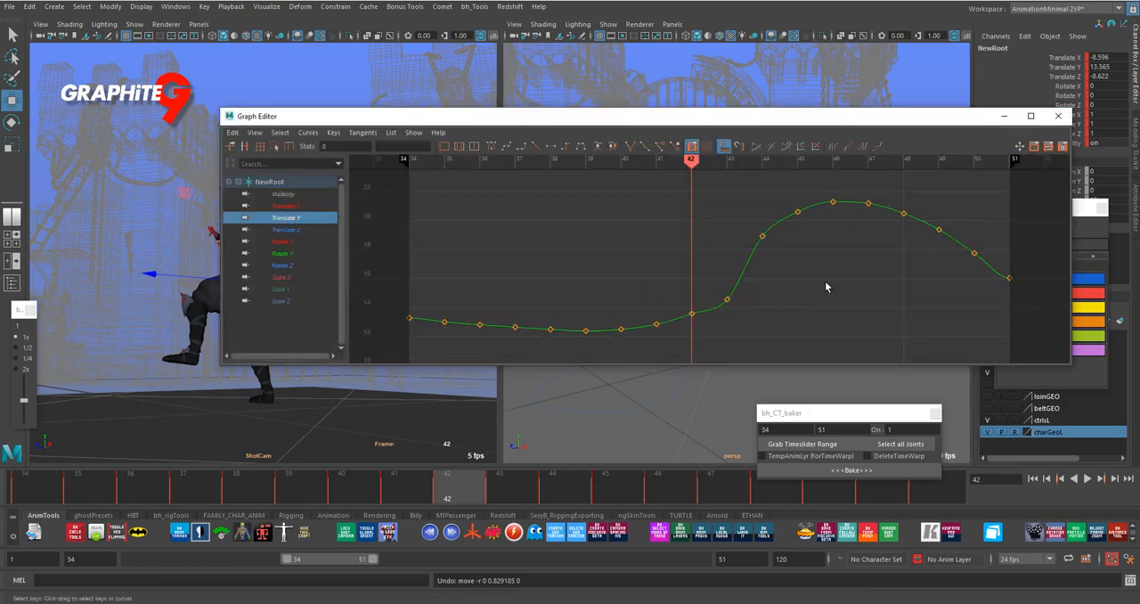
mouse_move(842, 128)
mouse_down()
mouse_move(642, 240)
mouse_move(647, 321)
mouse_up()
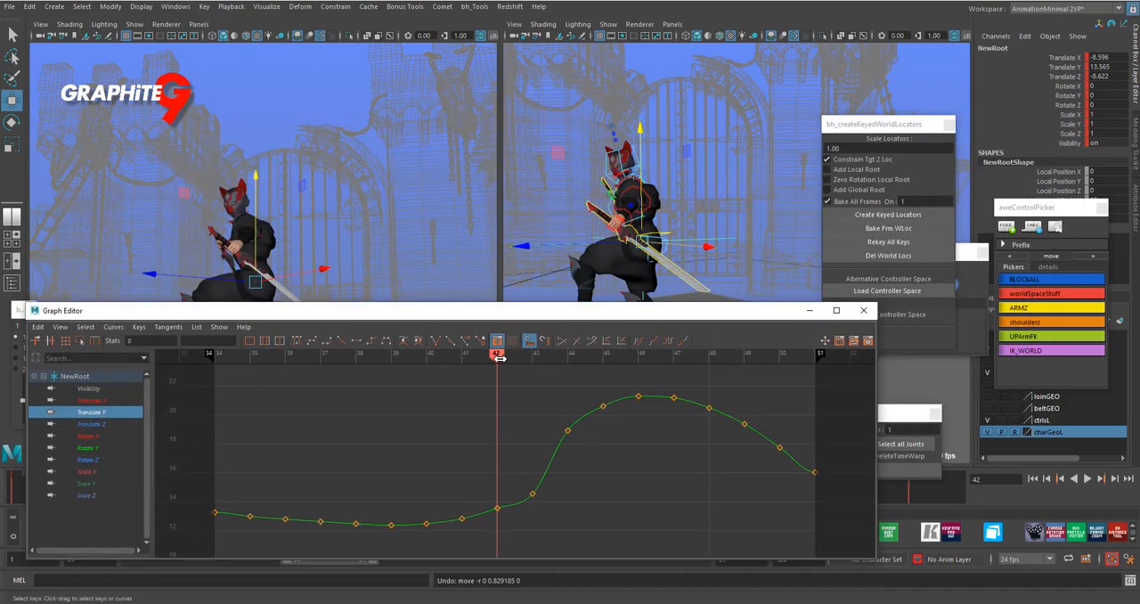
drag(571, 315, 188, 330)
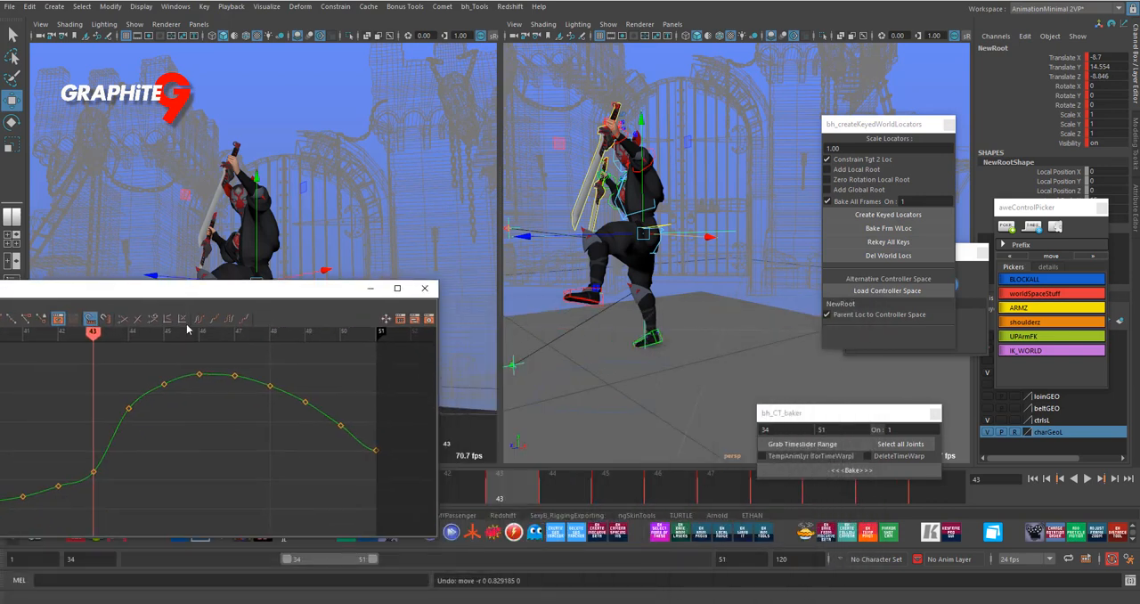
drag(106, 487, 108, 488)
middle_drag(137, 485, 140, 471)
drag(275, 289, 532, 453)
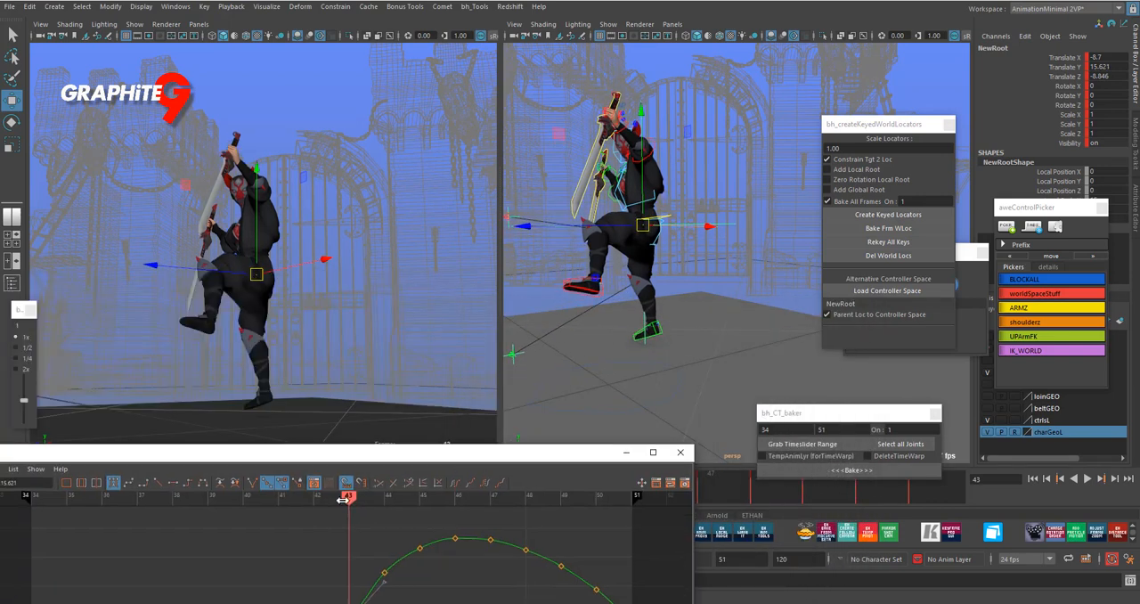
key(alt+v)
key(alt+v)
- Select NewRoot's Translate Y keys from frames 45 to 49 and raise them together by about 1.56 units
drag(367, 495, 455, 508)
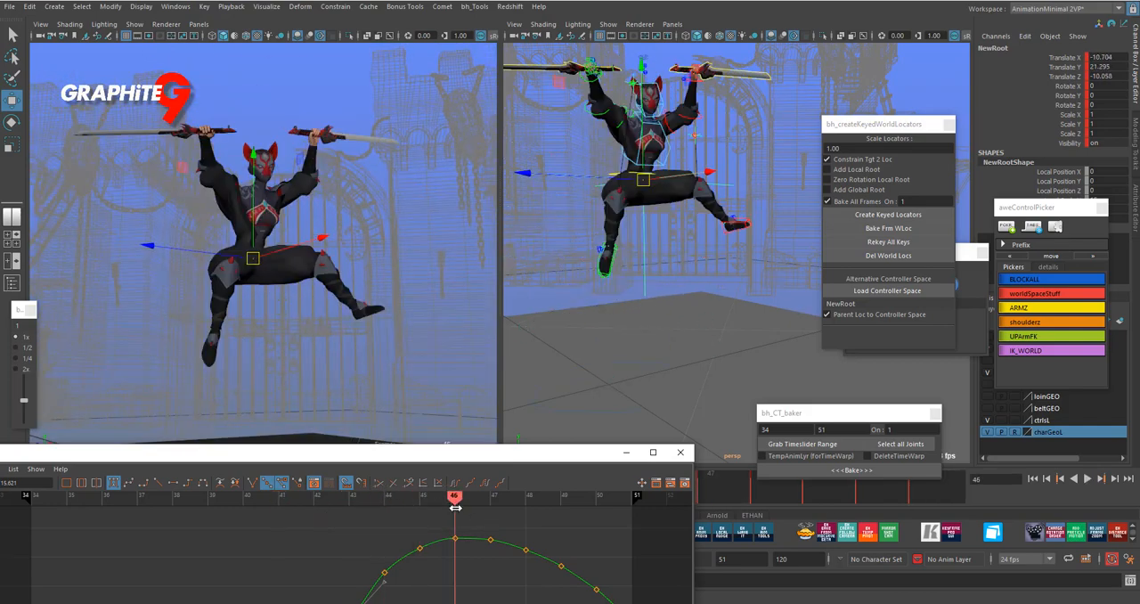
scroll(579, 571, down, 3)
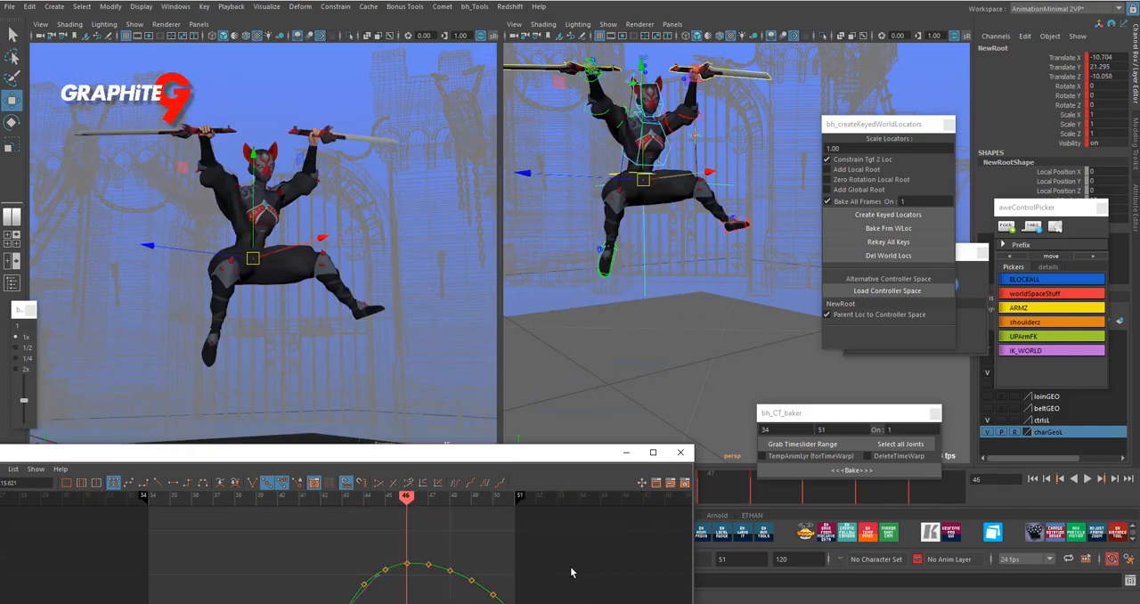
alt+middle_drag(519, 554, 537, 518)
drag(553, 449, 699, 341)
alt+right_drag(648, 468, 700, 532)
drag(469, 454, 469, 454)
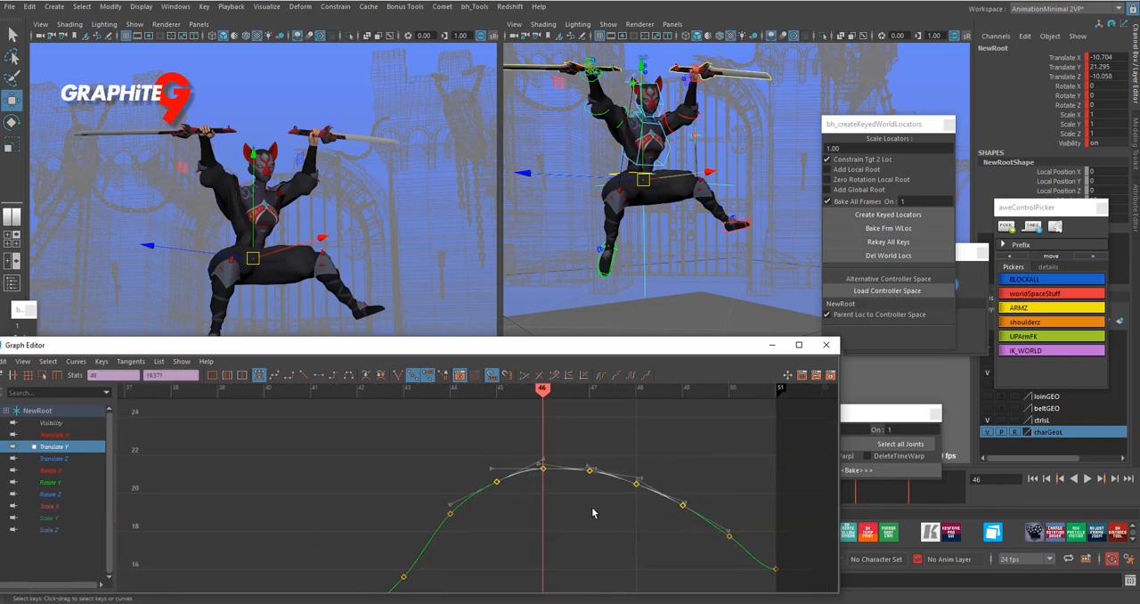
middle_drag(595, 497, 604, 482)
click(512, 515)
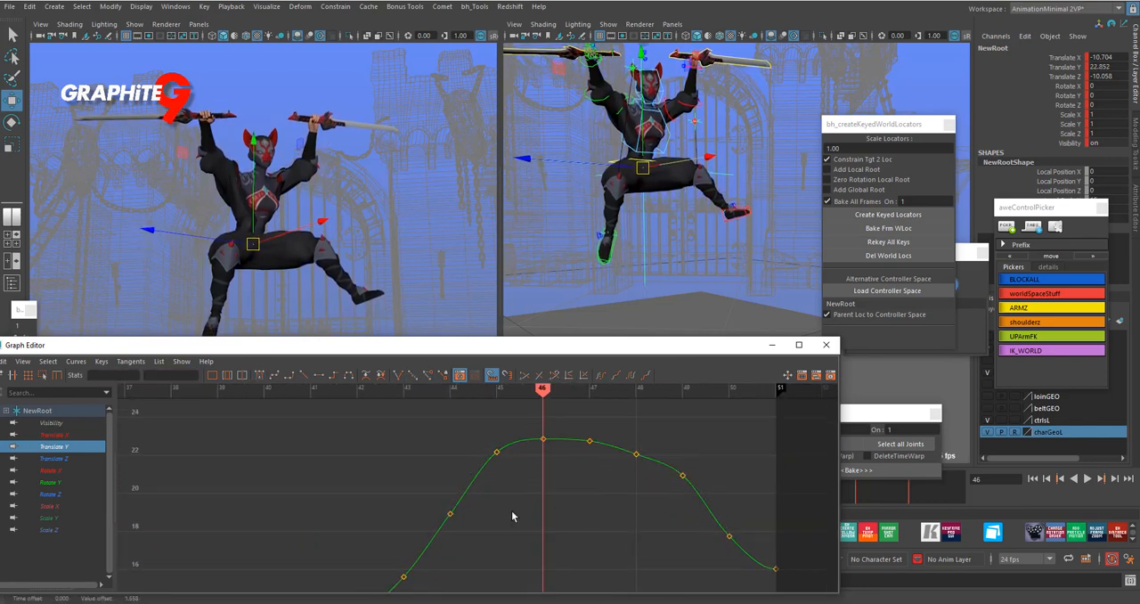
- Raise NewRoot's Translate Y keys to 23.32 at frame 46, 23.612 at frame 47 and 22.855 at frame 48
mouse_move(543, 396)
mouse_down()
mouse_move(494, 400)
mouse_move(578, 401)
mouse_move(449, 468)
mouse_move(542, 449)
mouse_up()
click(542, 438)
middle_drag(560, 437, 614, 426)
click(595, 389)
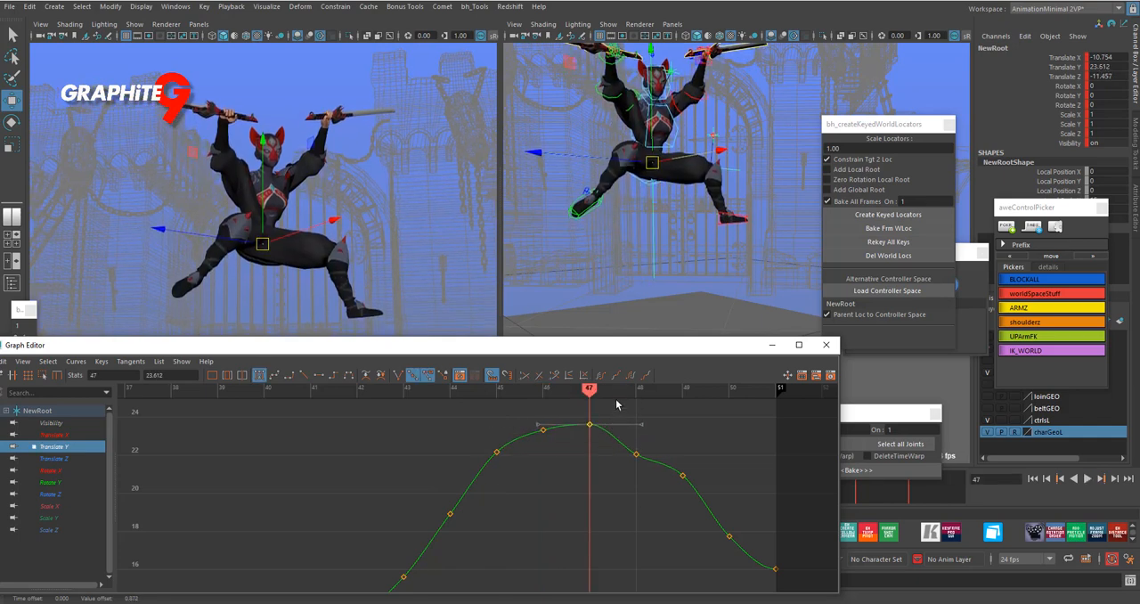
click(650, 390)
drag(648, 474, 648, 475)
middle_drag(647, 475, 671, 443)
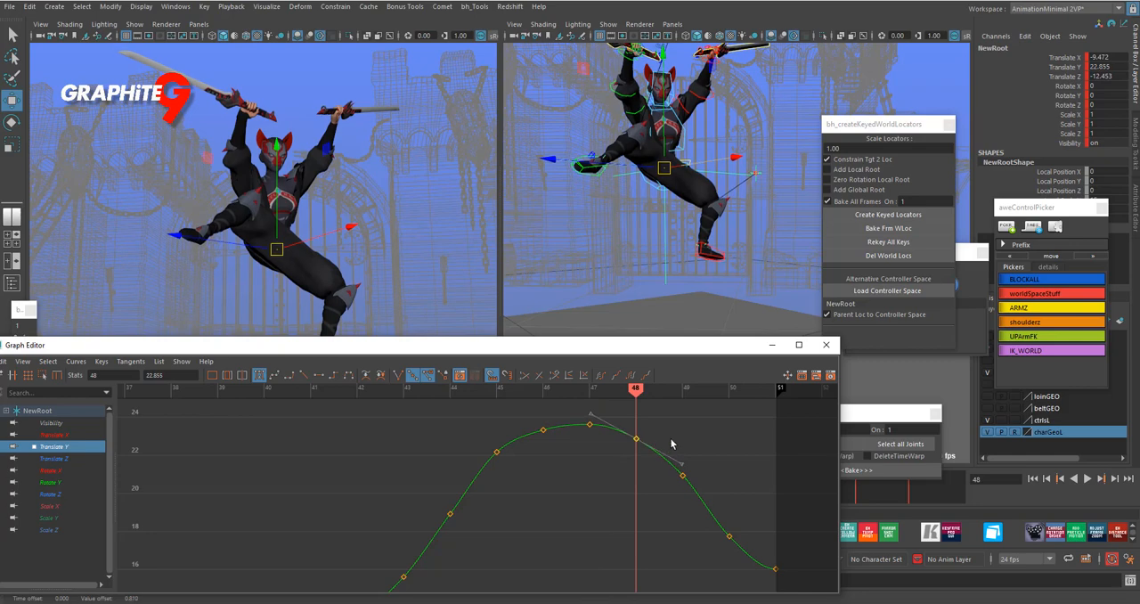
- Play back the jump and scrub around frame 45 to check the reshaped Translate Y arc
scroll(746, 474, down, 3)
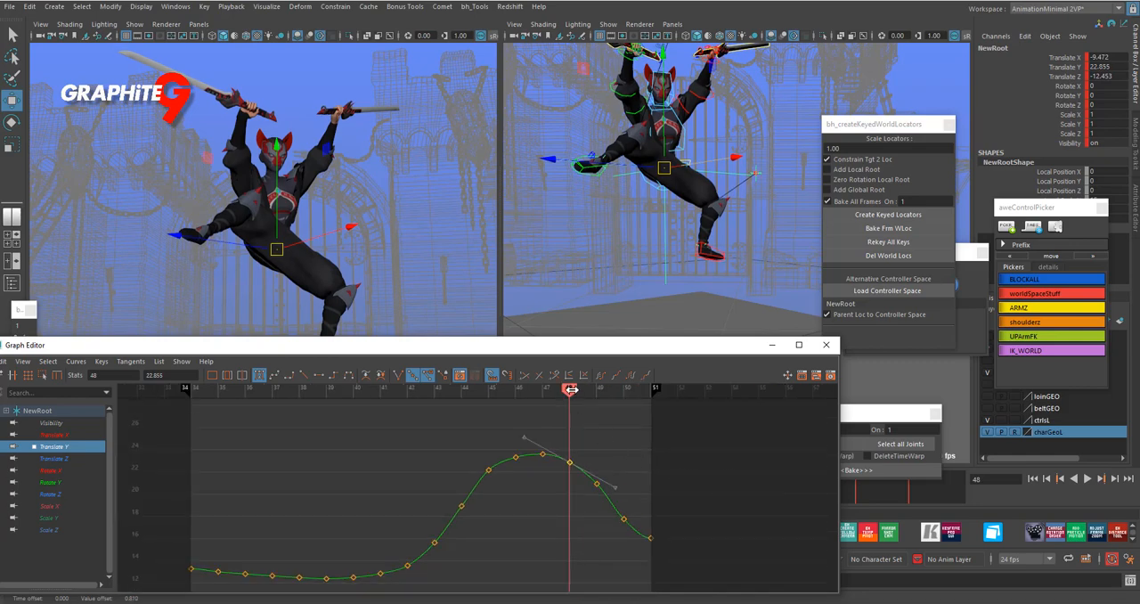
key(alt+v)
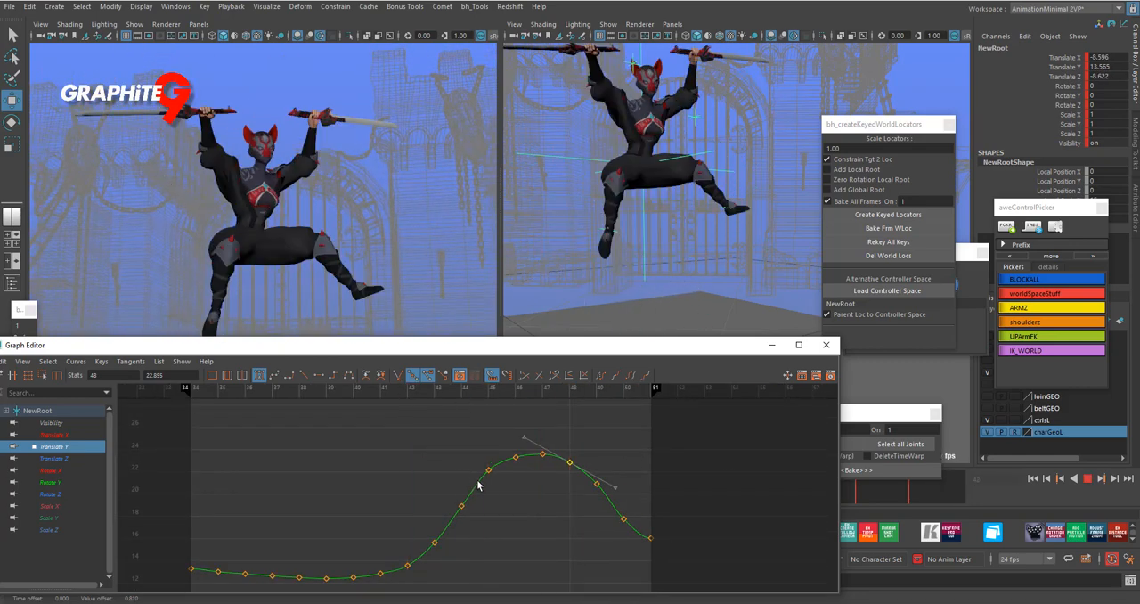
drag(458, 389, 520, 391)
mouse_move(479, 397)
mouse_down()
mouse_move(458, 398)
mouse_move(504, 400)
mouse_move(488, 400)
mouse_up()
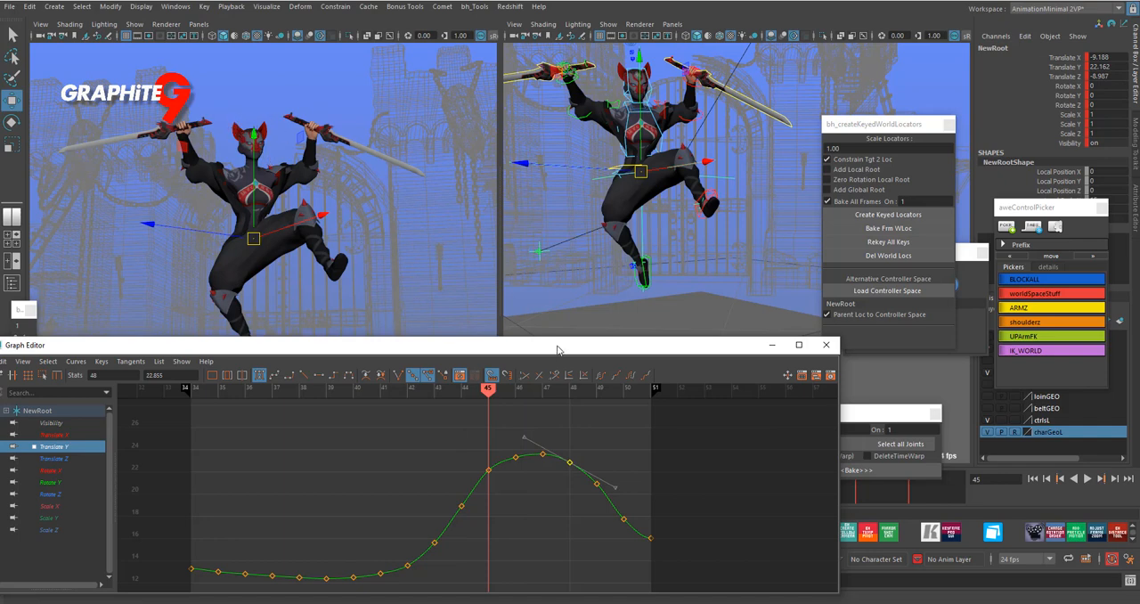
- Draw a yellow reference line on screen across the top of the character's head at frame 45 in the ShotCam view
drag(557, 348, 844, 232)
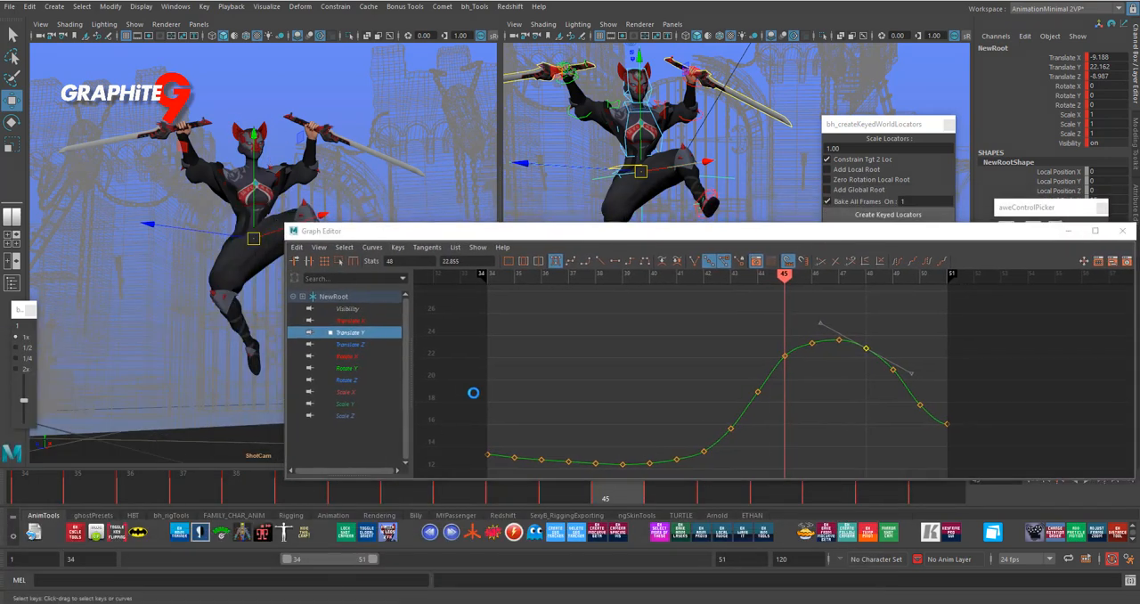
click(9, 192)
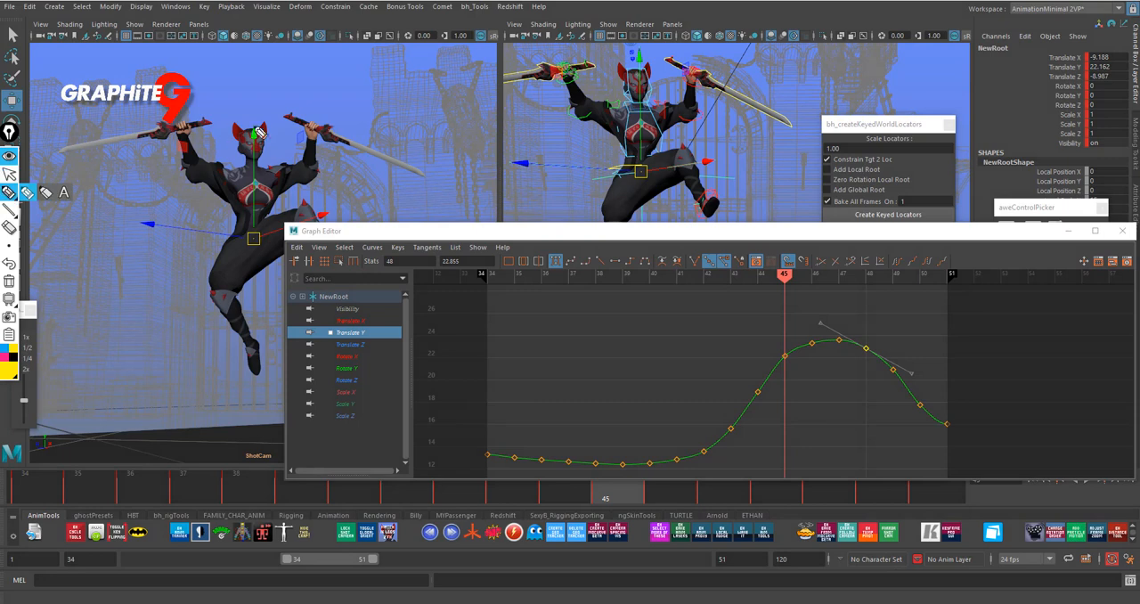
click(225, 123)
click(9, 173)
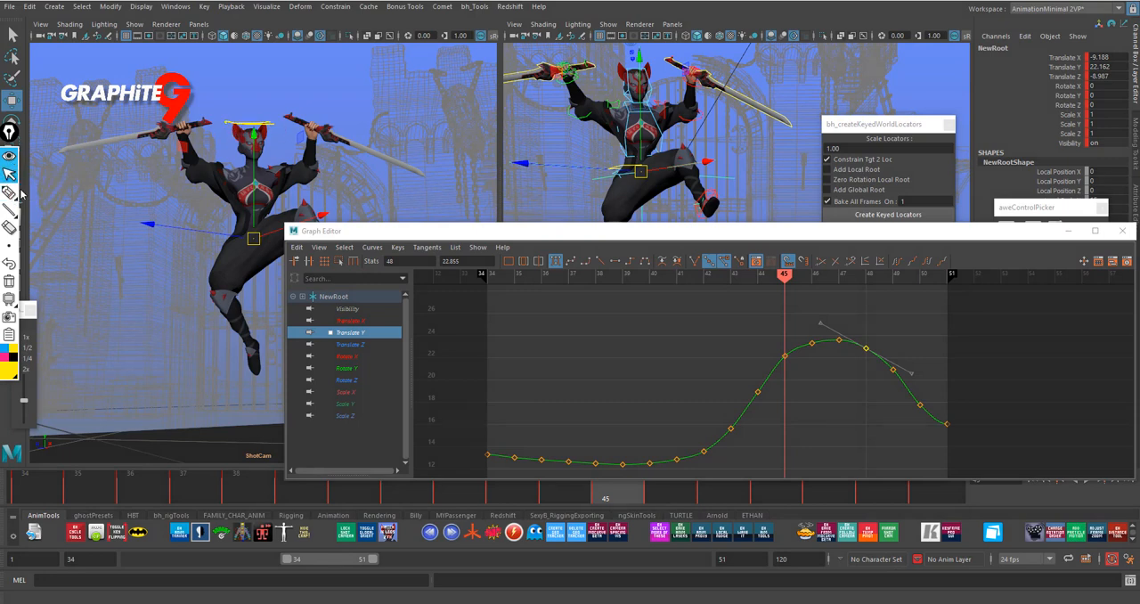
- Raise NewRoot's Translate Y keys to 23.612 at frame 46 and 23.987 at frame 47, judging against the drawn line
drag(801, 233, 704, 288)
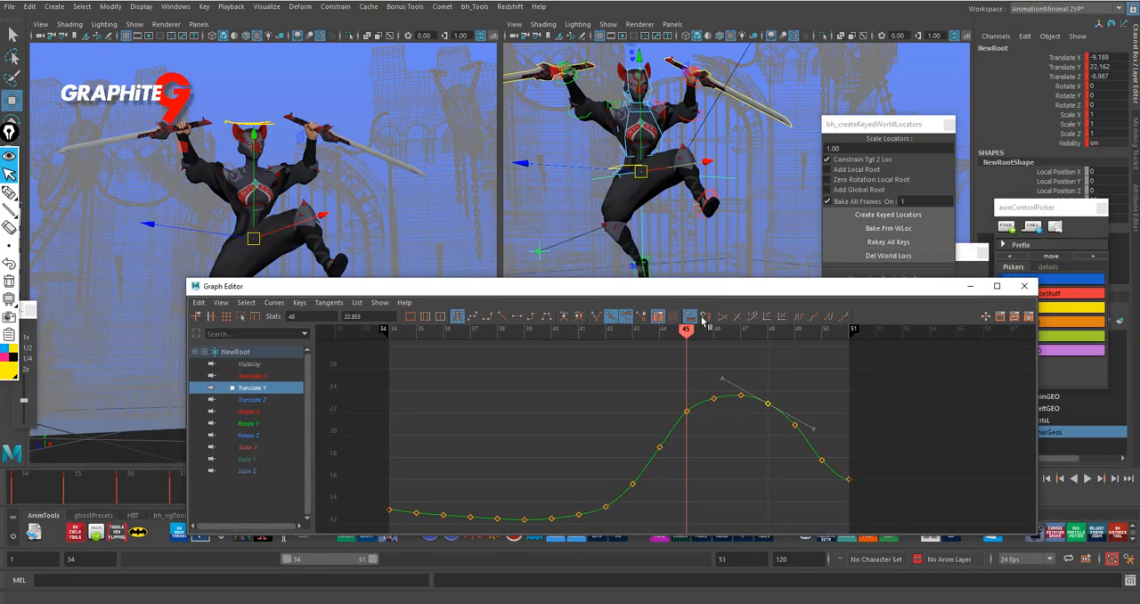
mouse_move(687, 331)
mouse_down()
mouse_move(663, 330)
mouse_move(707, 330)
mouse_up()
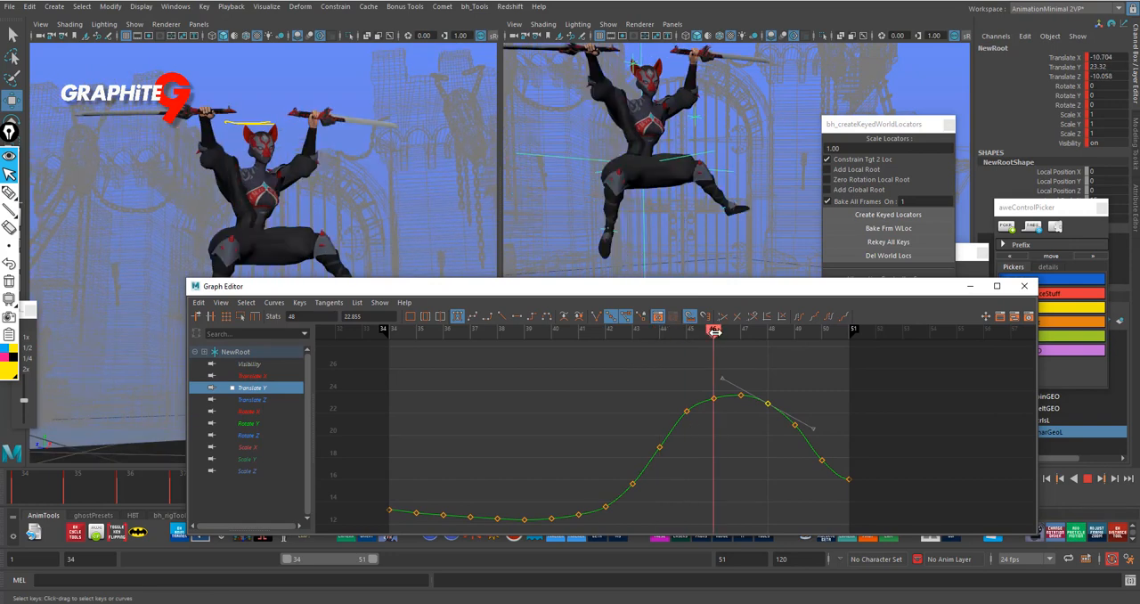
click(714, 398)
middle_drag(725, 402, 727, 399)
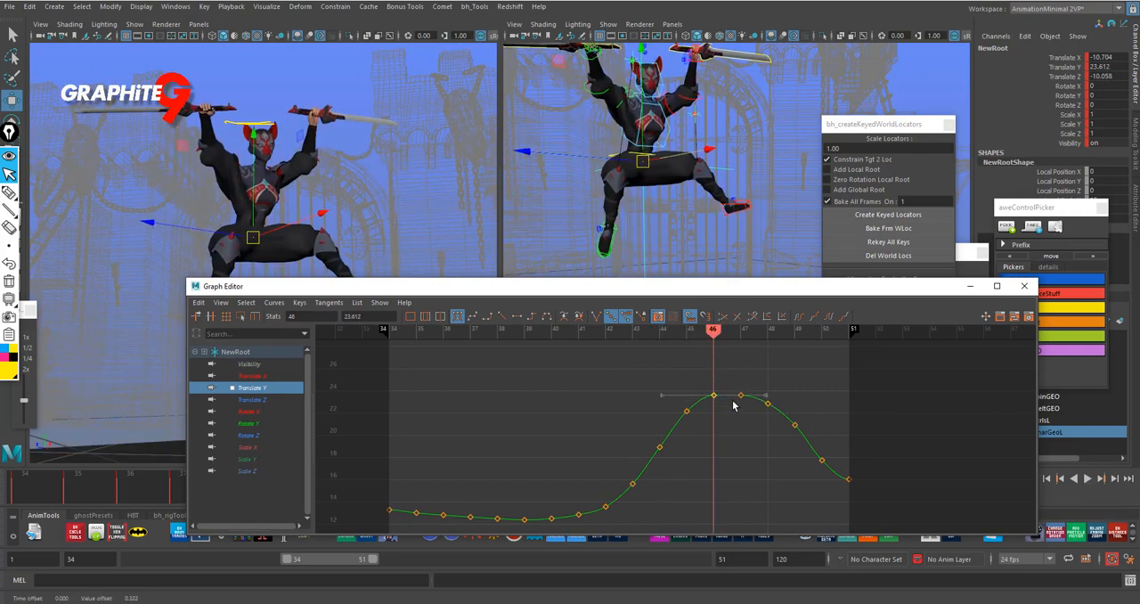
drag(724, 336, 742, 335)
drag(736, 380, 751, 410)
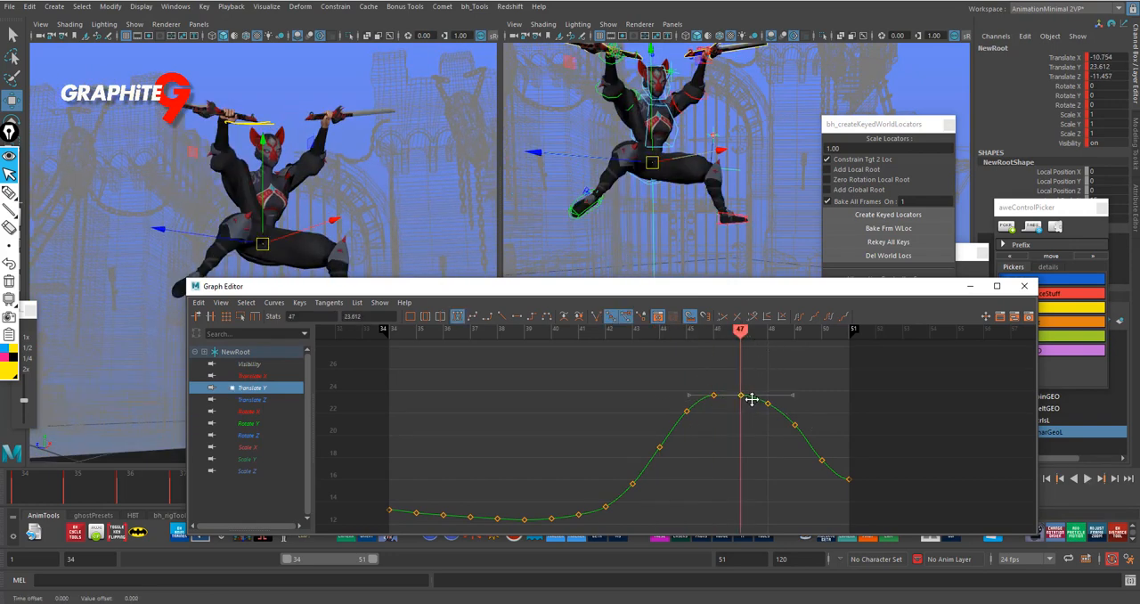
middle_drag(751, 400, 754, 393)
- Raise the Translate Y key at frame 48 slightly, the frame 49 key to 21.196 and the frame 50 key to about 18.6
click(765, 331)
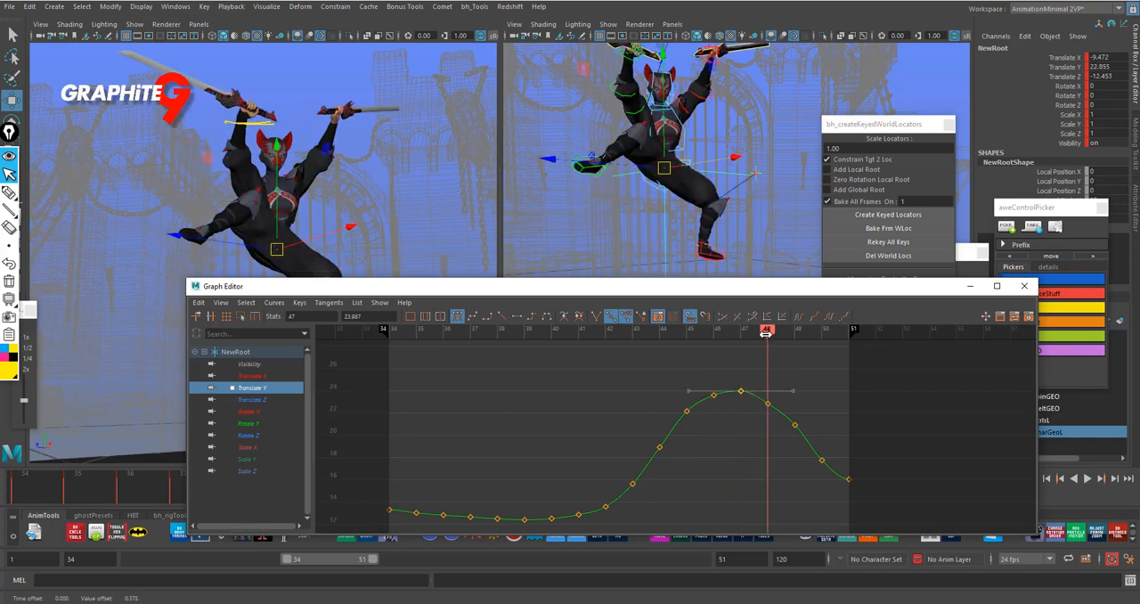
drag(761, 390, 780, 408)
middle_drag(781, 408, 787, 405)
drag(772, 331, 793, 331)
click(794, 423)
middle_drag(804, 425, 810, 424)
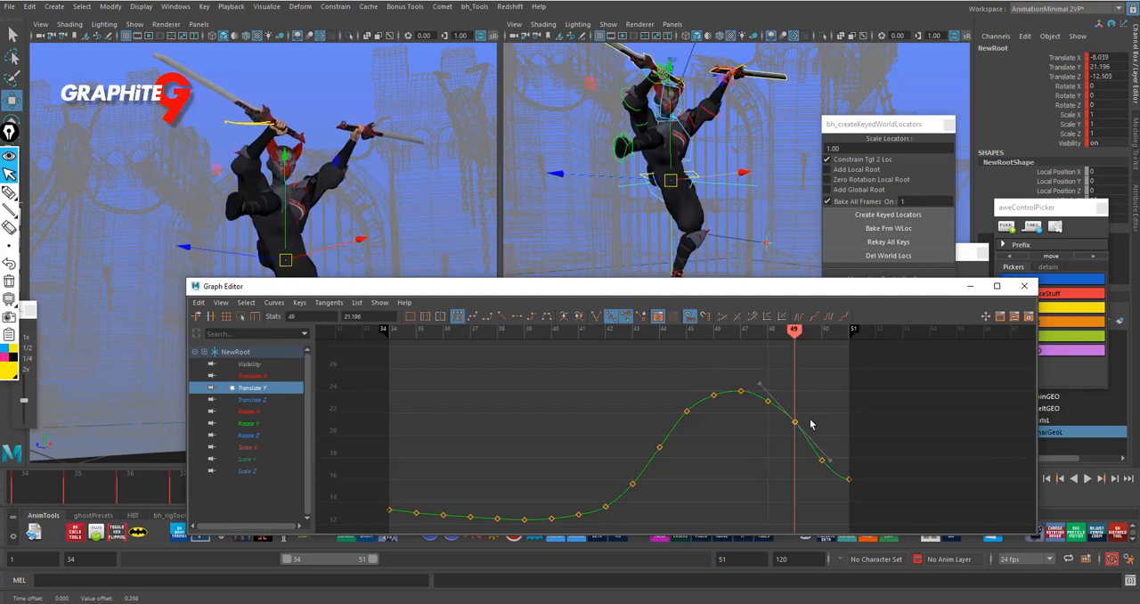
key(period)
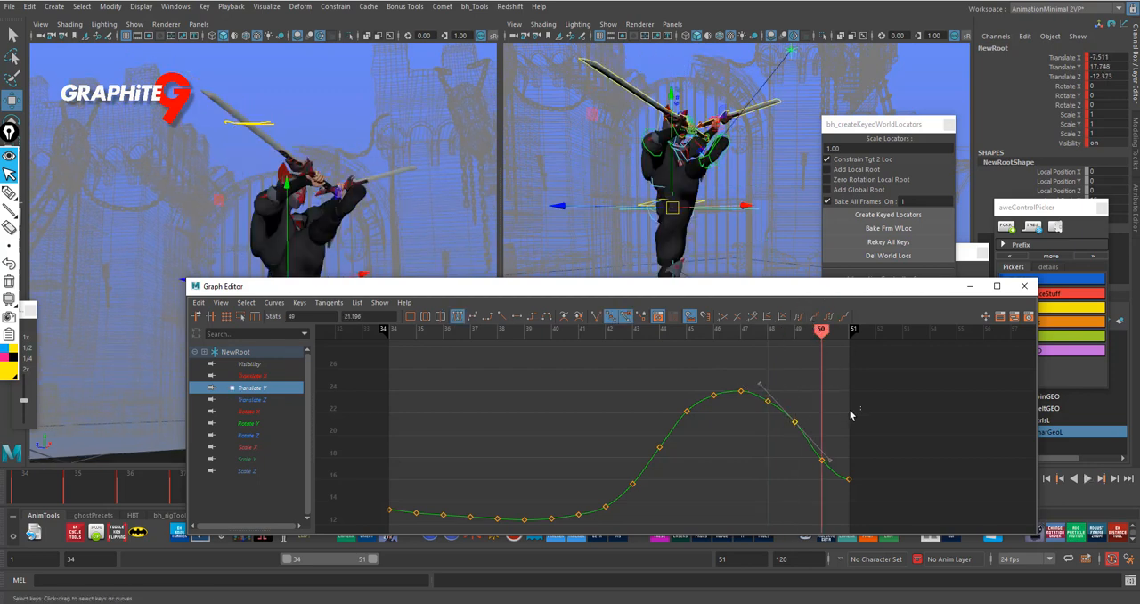
click(821, 459)
middle_drag(840, 466, 846, 452)
- Play back the jump and scrub frames 43 to 46 to compare the head height with the drawn line
drag(859, 292, 1124, 299)
click(53, 487)
key(alt+v)
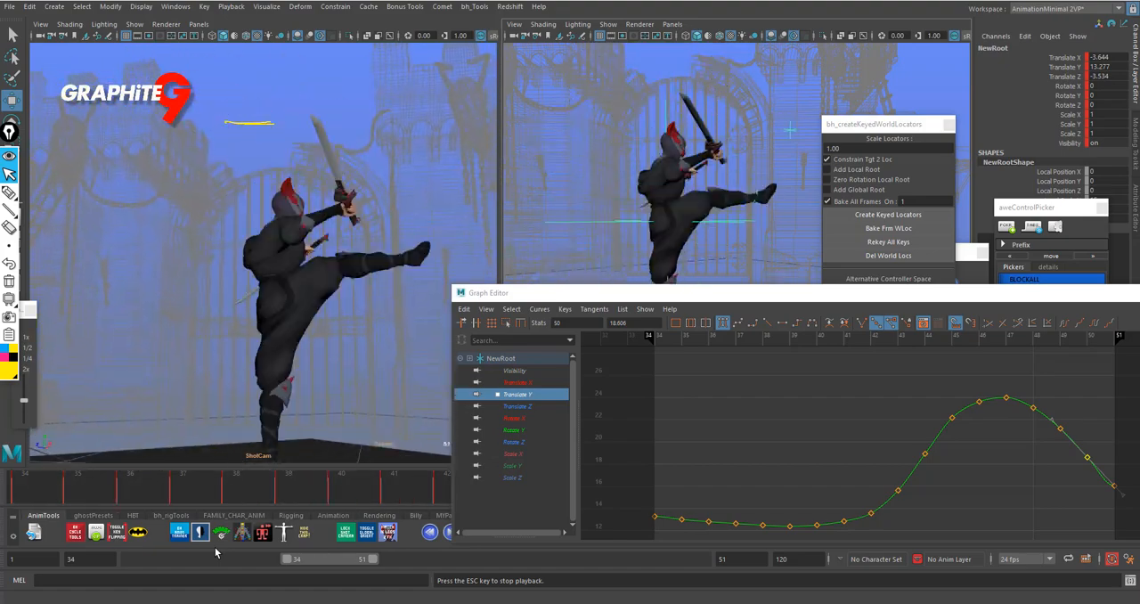
key(Escape)
click(908, 341)
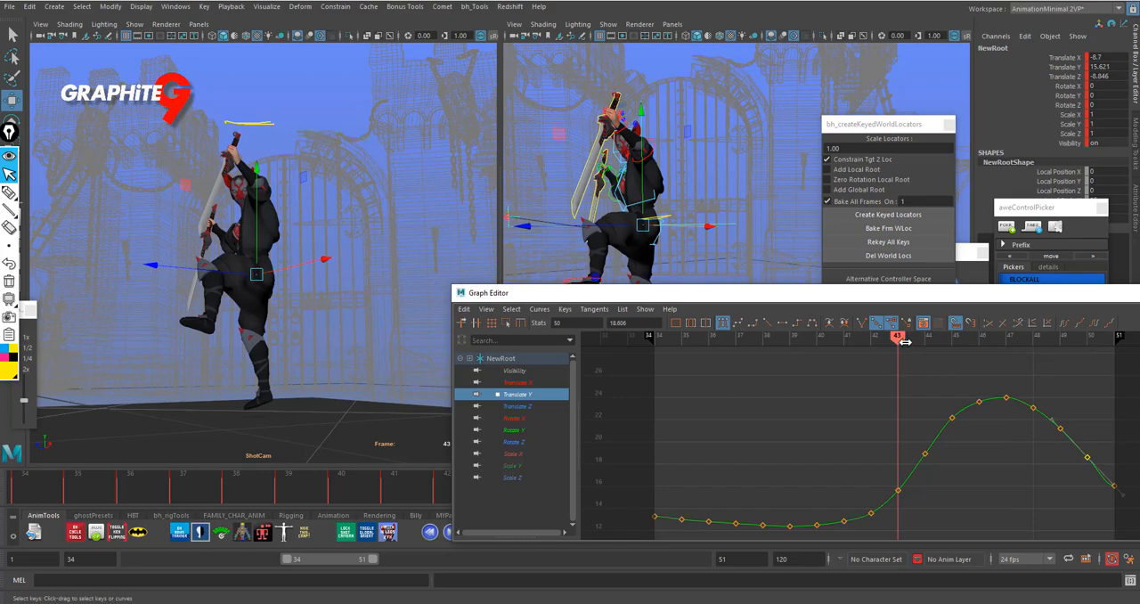
mouse_move(886, 347)
mouse_down()
mouse_move(918, 349)
mouse_move(845, 354)
mouse_move(898, 358)
mouse_move(924, 344)
mouse_move(1088, 366)
mouse_move(944, 364)
mouse_up()
key(w)
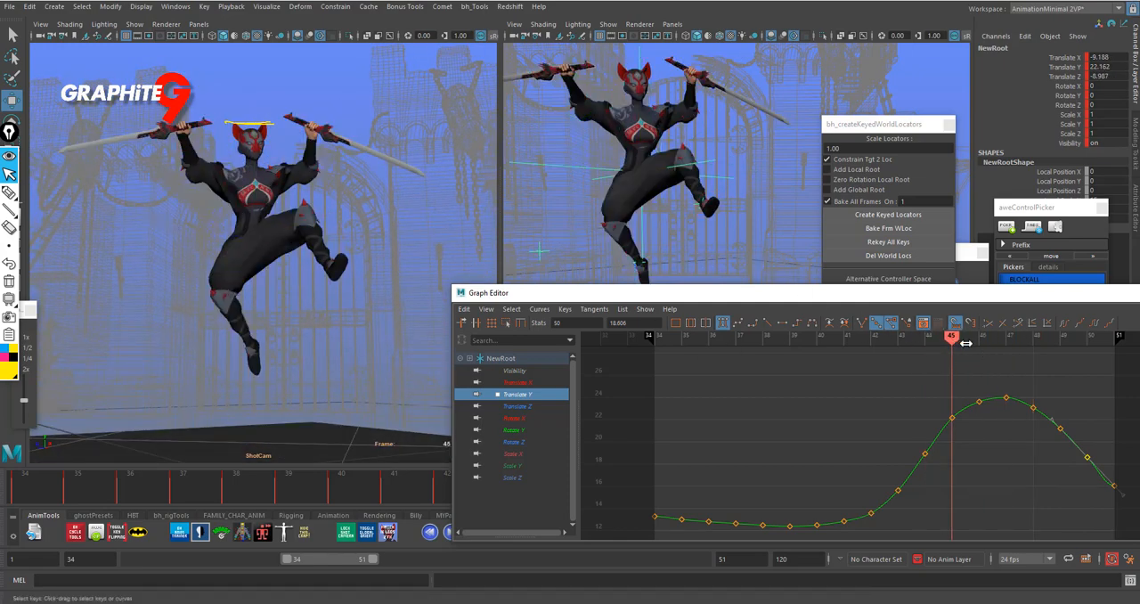
drag(952, 343, 980, 343)
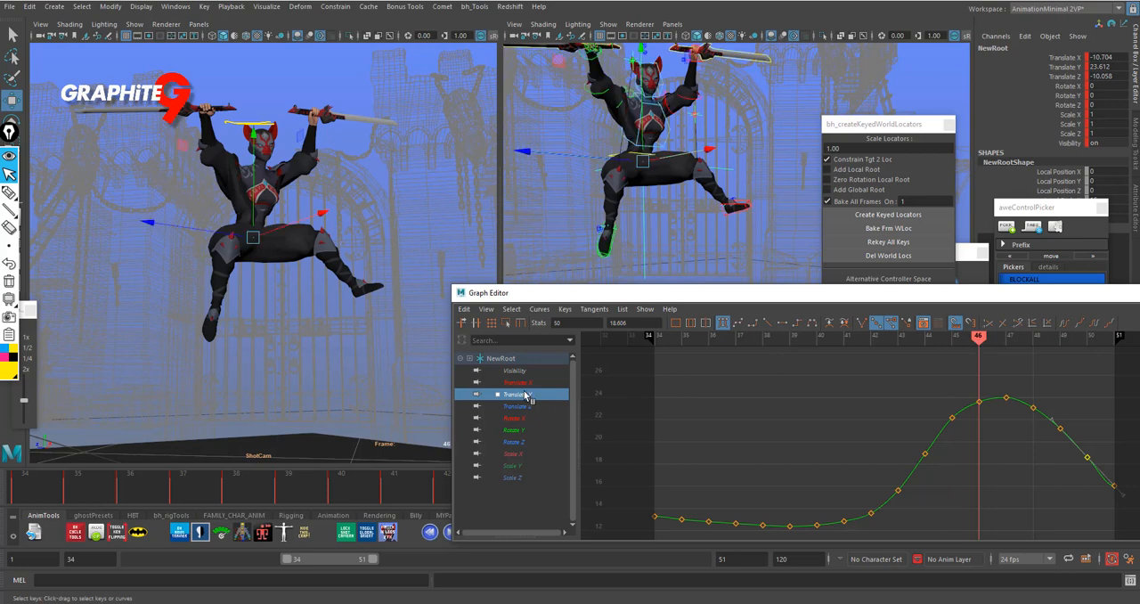
- Check NewRoot's Translate X curve, and raise the Translate Z key at frame 46 to -9.604
click(516, 382)
click(981, 507)
middle_drag(982, 508, 983, 509)
click(517, 406)
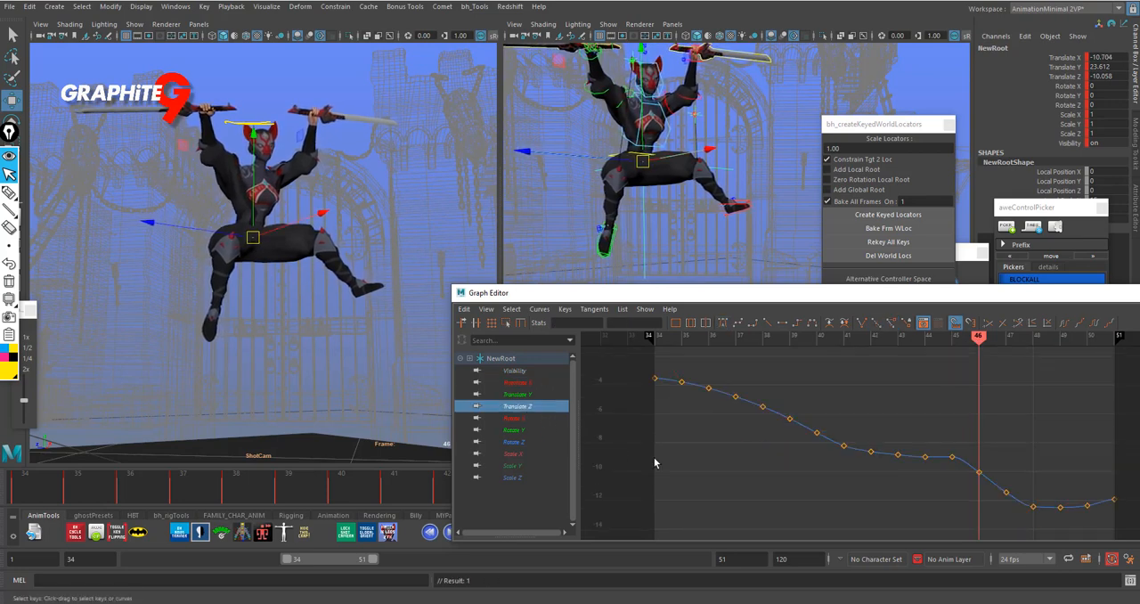
click(976, 470)
middle_drag(978, 471, 992, 466)
click(1048, 464)
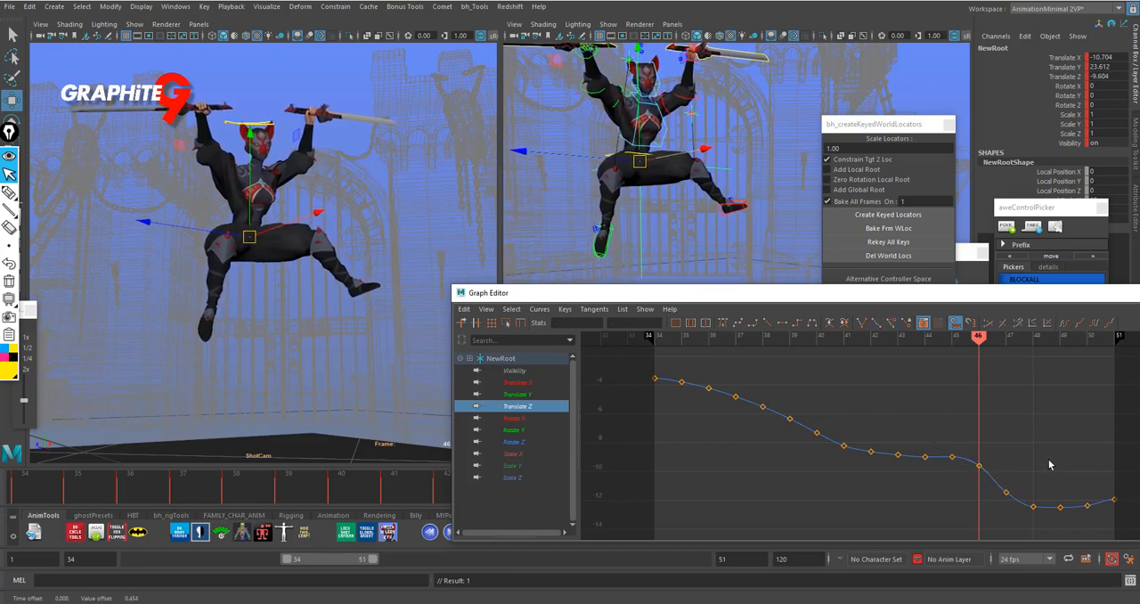
- Play back the adjusted jump and minimize the Graph Editor
key(alt+v)
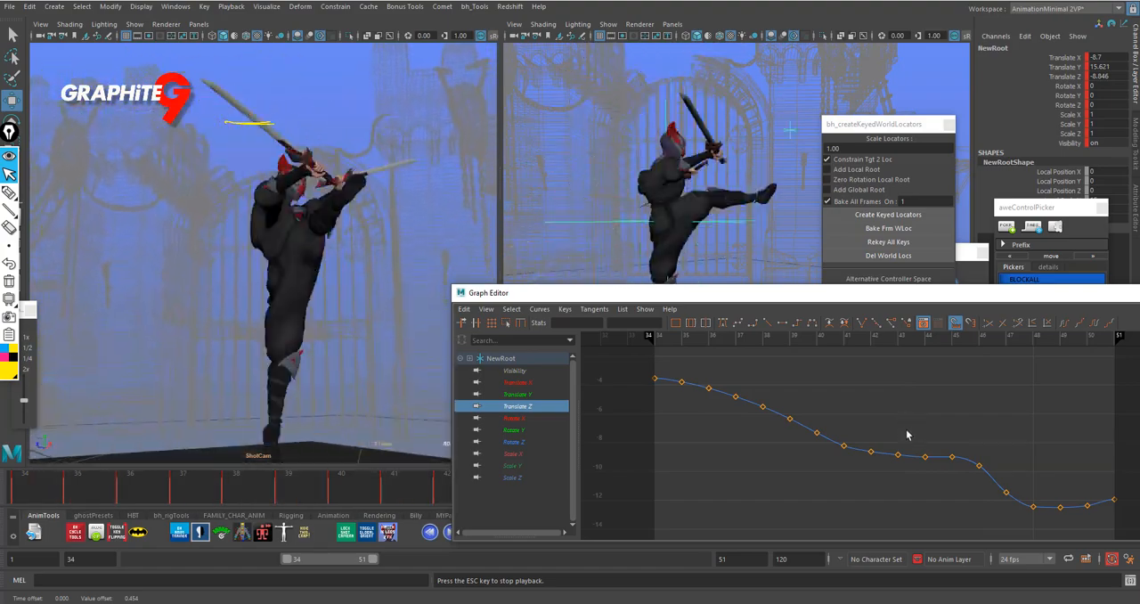
key(Escape)
drag(1039, 299, 728, 351)
click(928, 345)
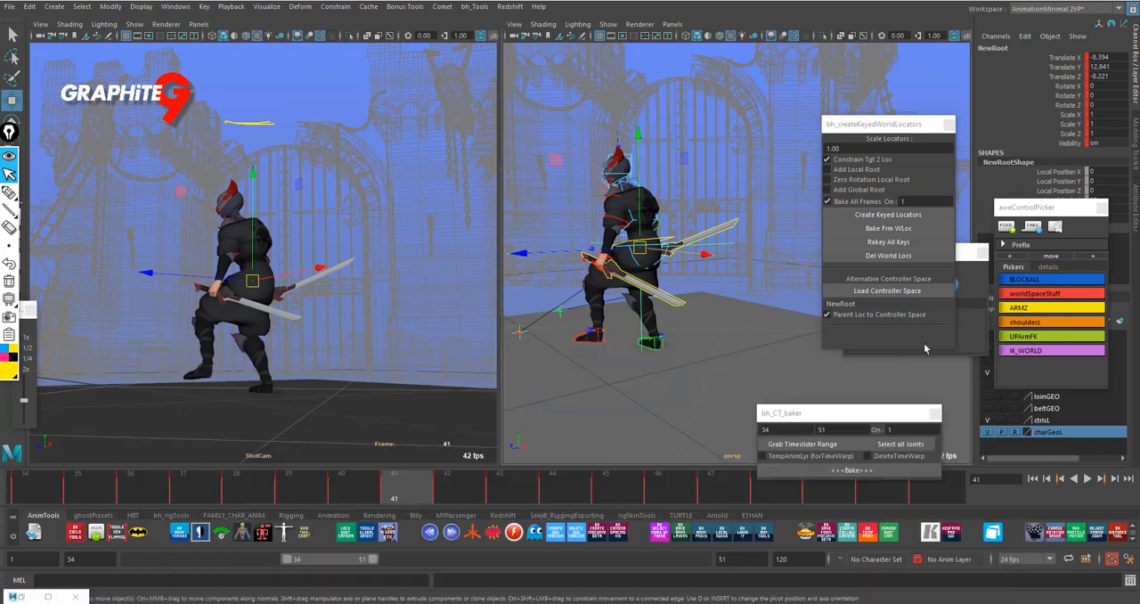
- Bake the controls from the world locators back onto the rig and play back the baked animation
key(alt+shift+v)
click(915, 228)
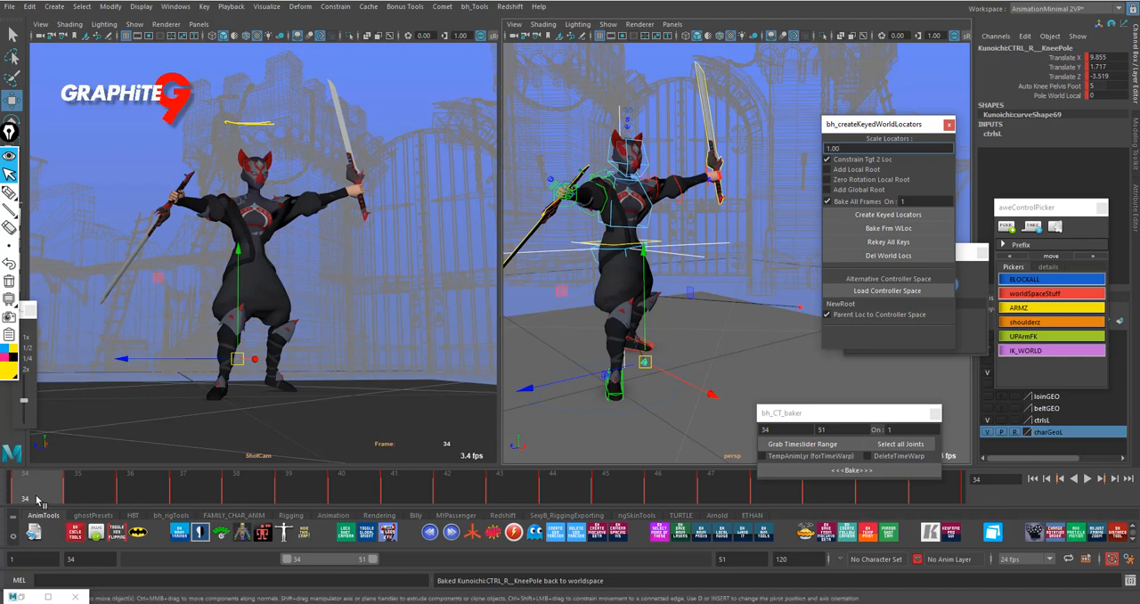
key(alt+v)
key(alt+v)
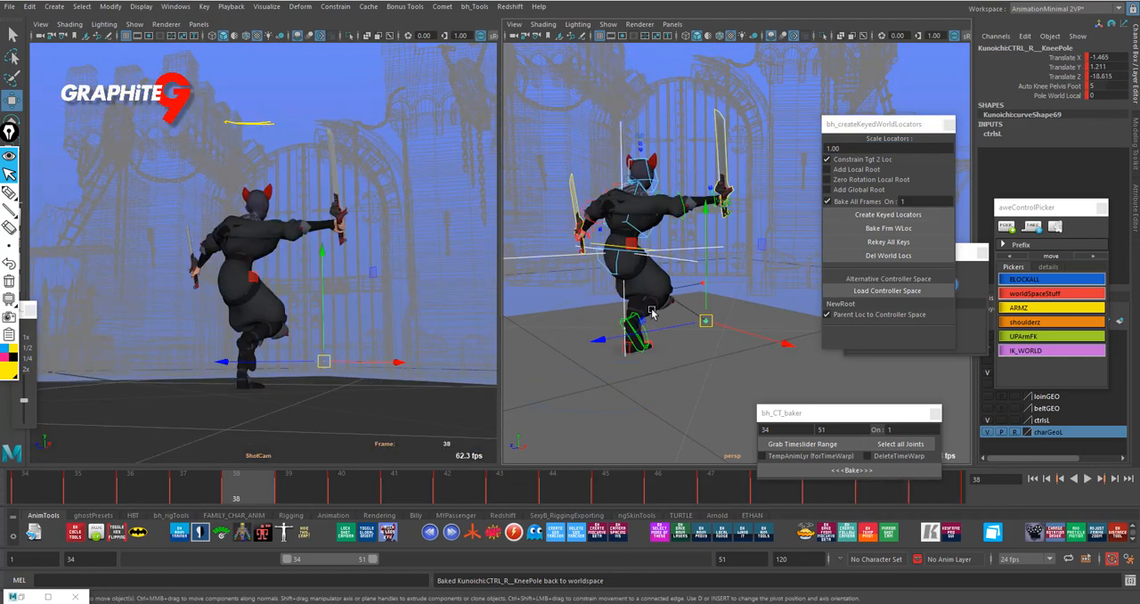
- Select the character's body control and play back the animation to check its baked motion
click(647, 243)
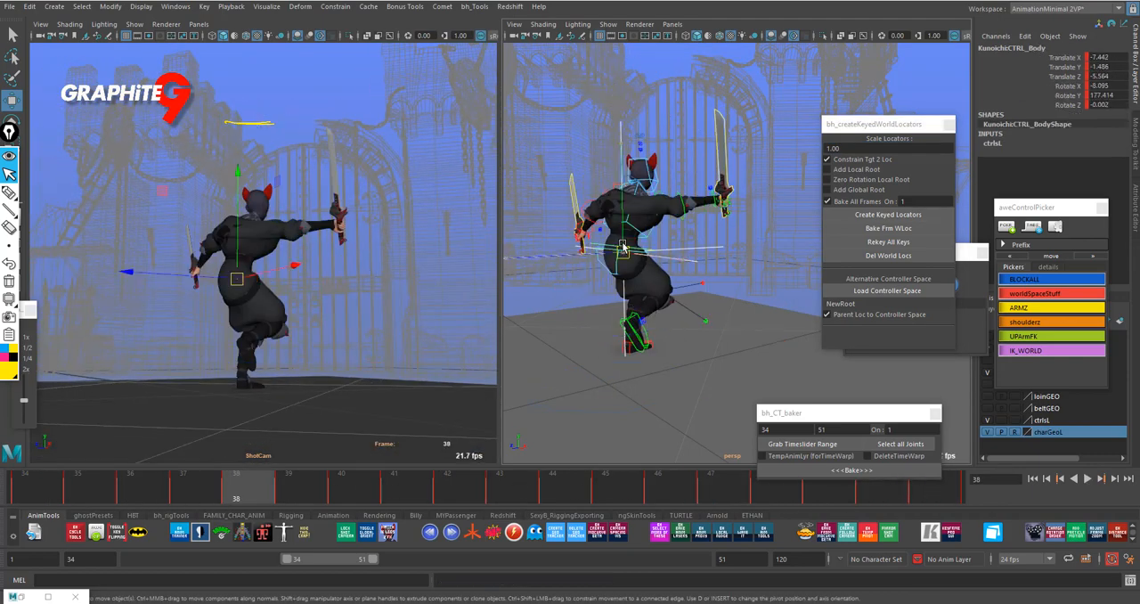
key(alt+v)
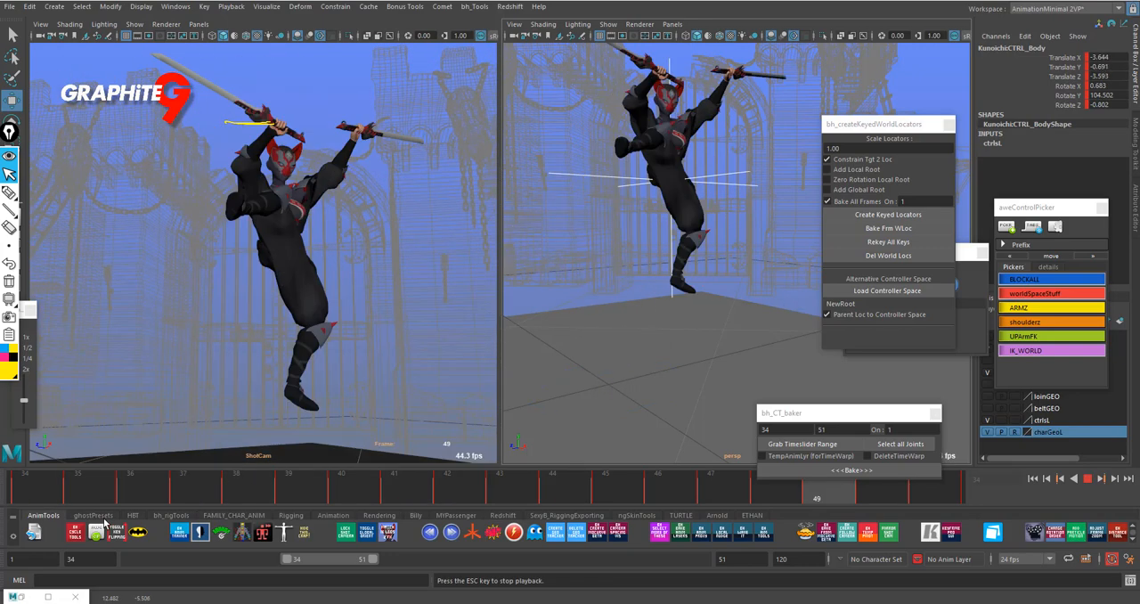
key(alt+v)
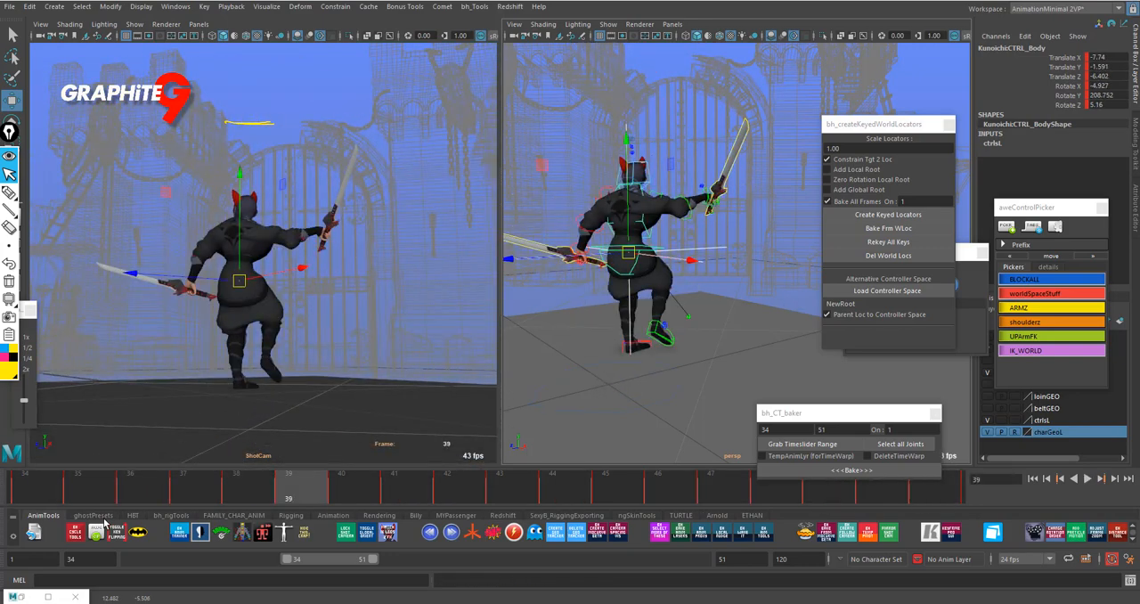